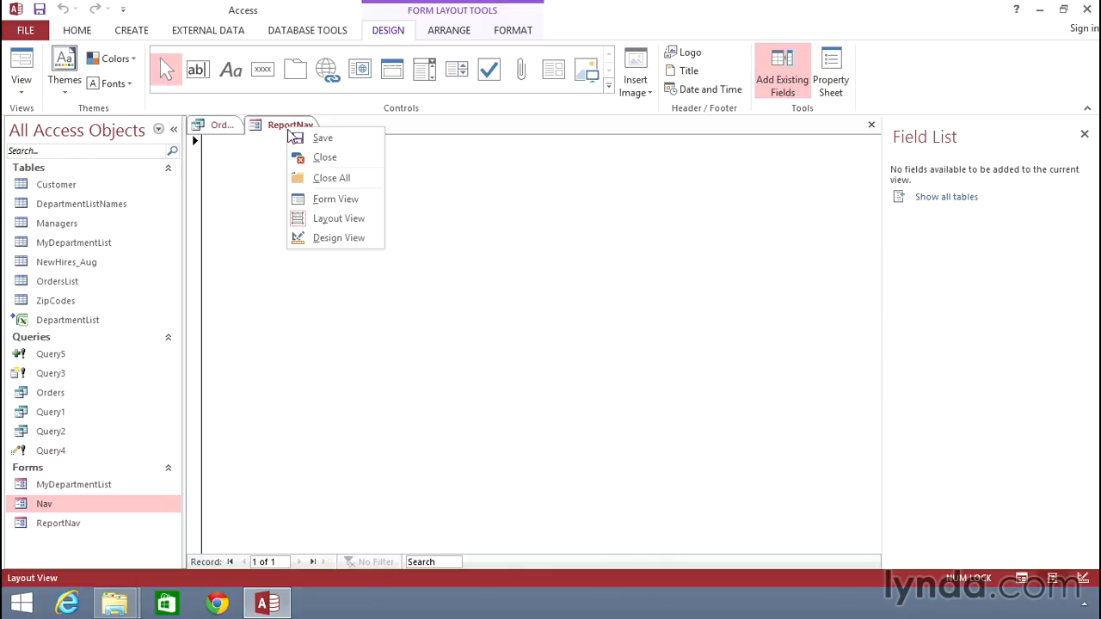
# Switch the ReportNav form to Design View and place a combo box near the upper-left of the Detail section.
pyautogui.click(338, 238)
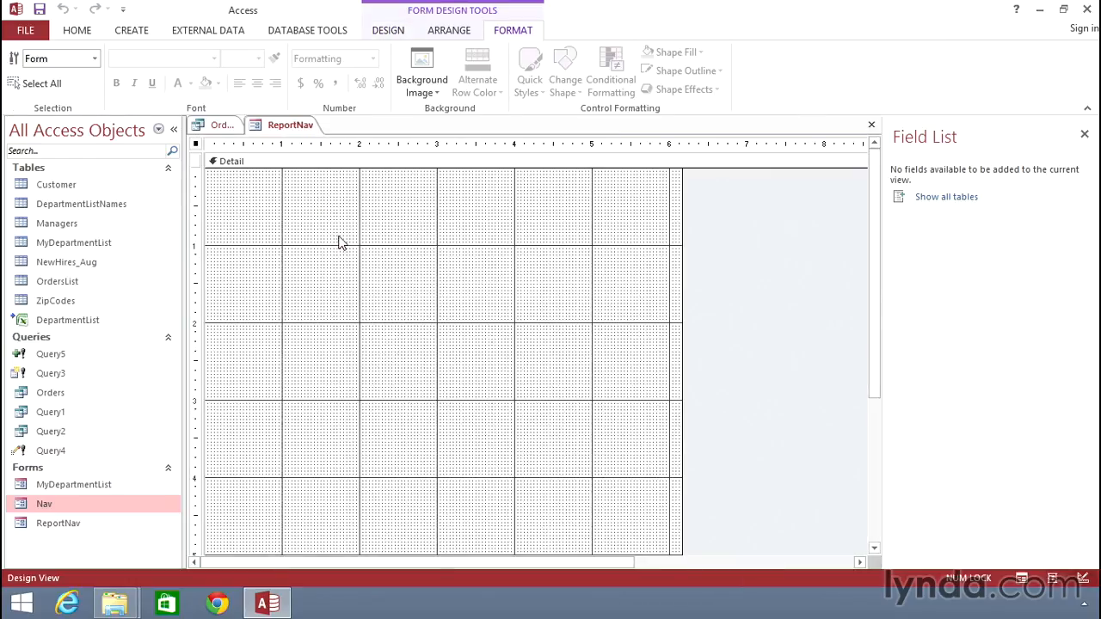
pyautogui.click(388, 30)
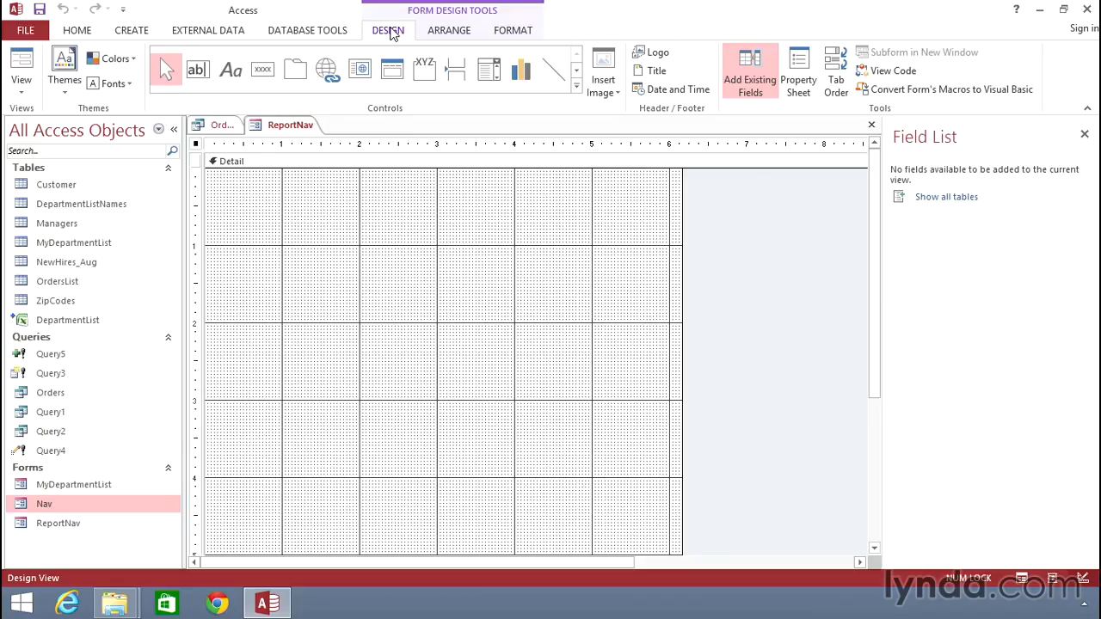
pyautogui.click(487, 72)
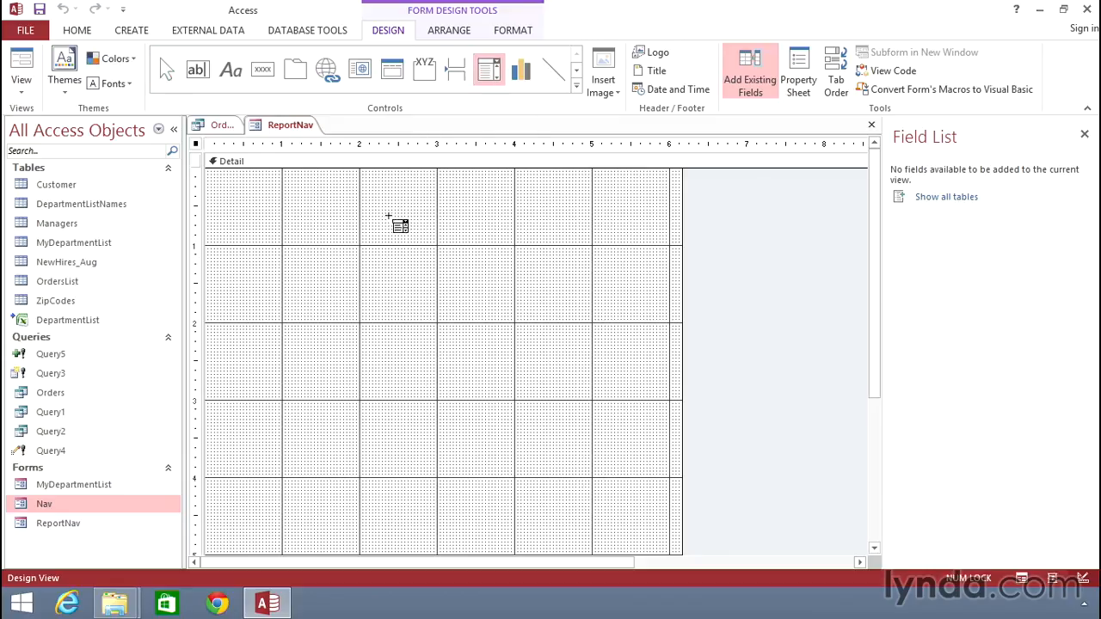
pyautogui.click(242, 187)
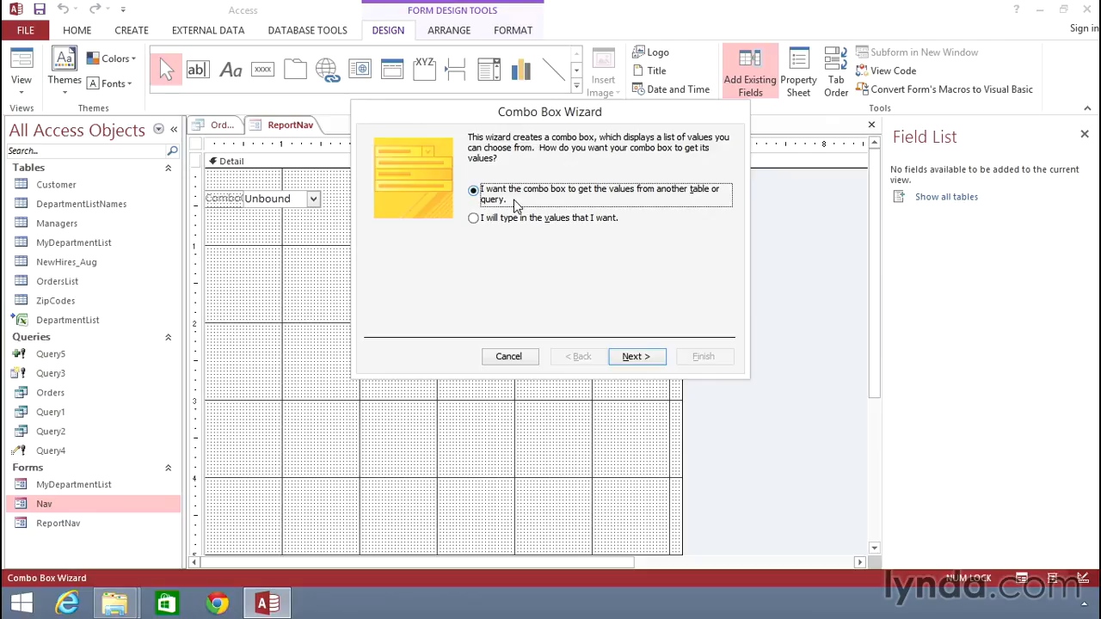
# Have the combo box get its values from the Customer table, using only the Customer Name field.
pyautogui.click(640, 357)
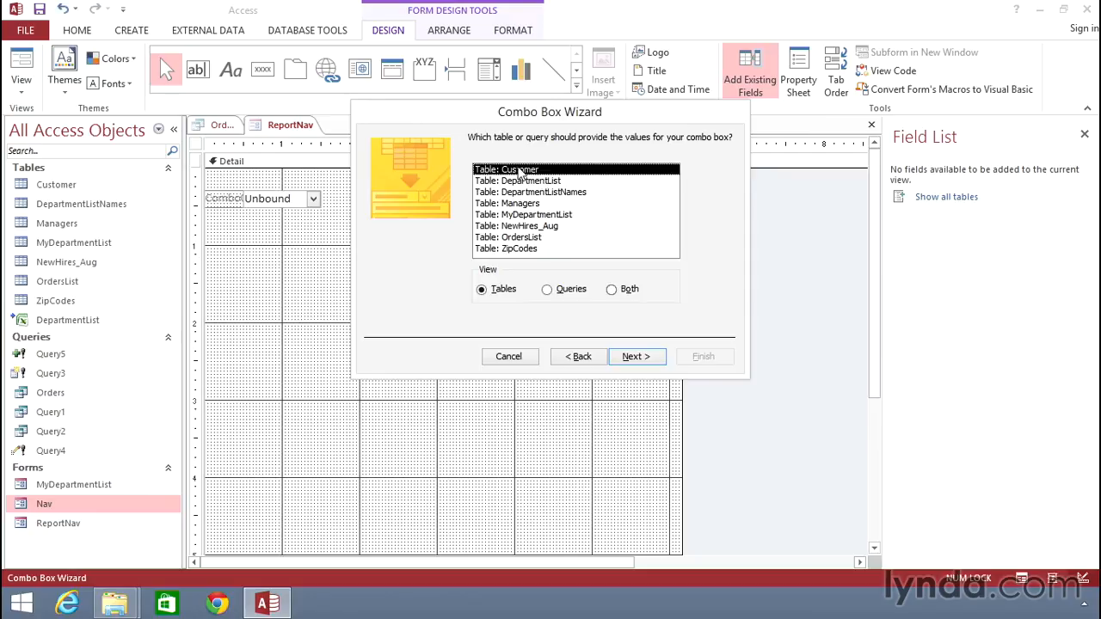
pyautogui.click(637, 357)
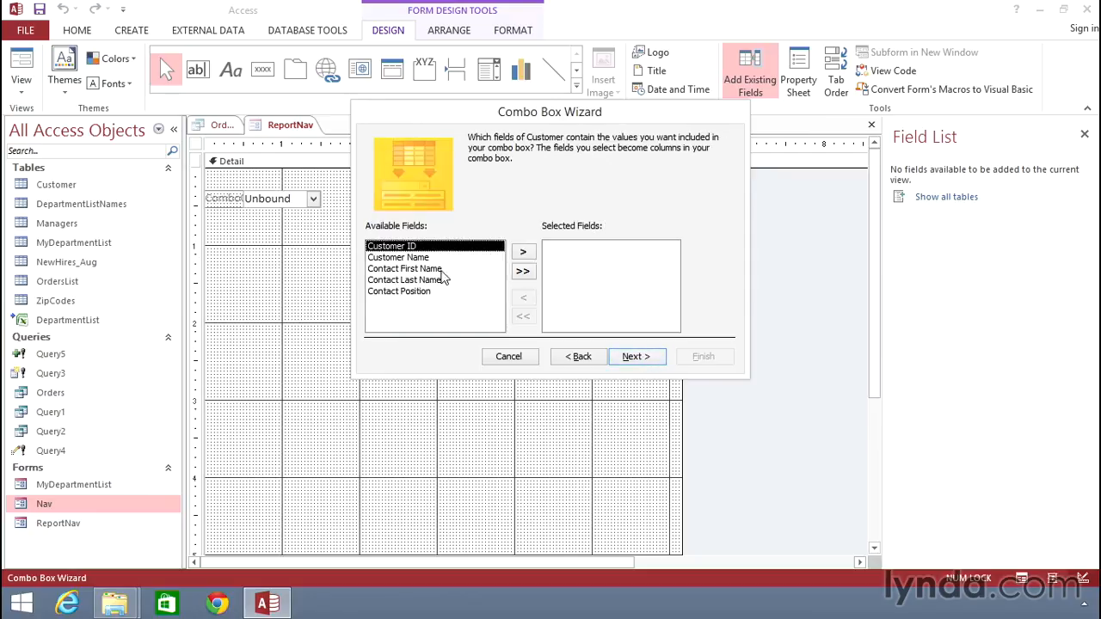
pyautogui.click(401, 259)
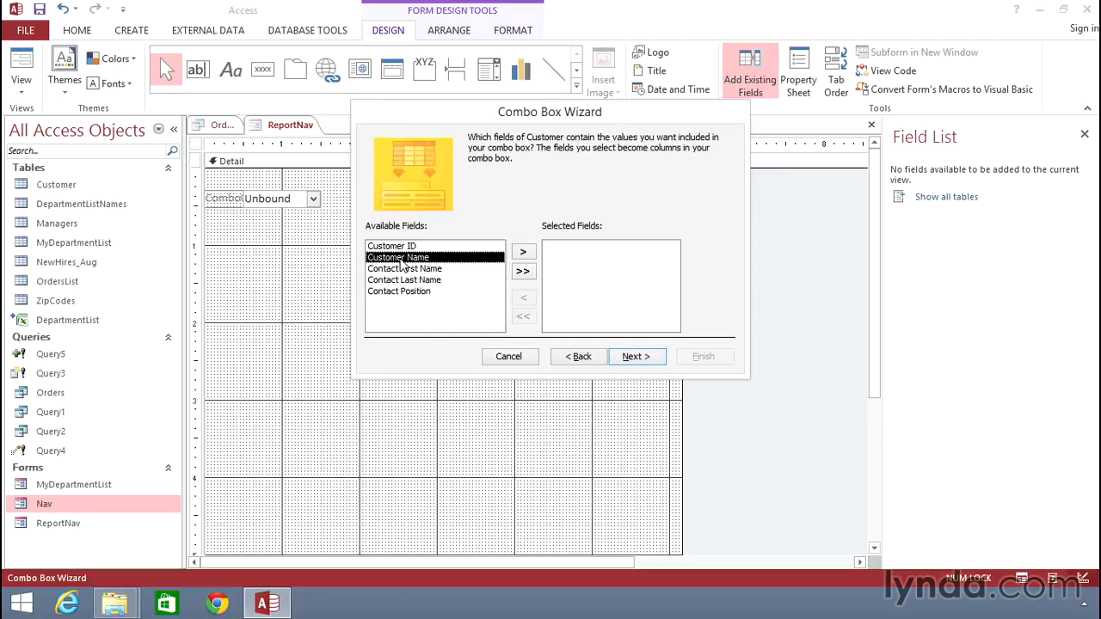
pyautogui.click(525, 252)
pyautogui.click(640, 356)
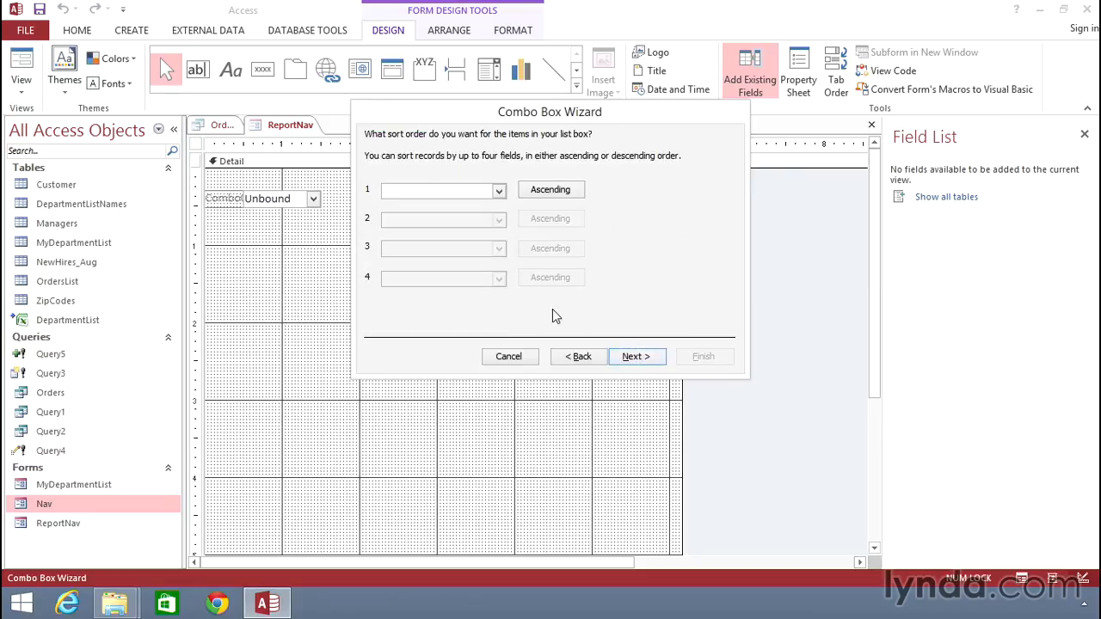
# Sort the combo box list ascending by Customer Name and widen its column to fit the longer company names.
pyautogui.click(499, 192)
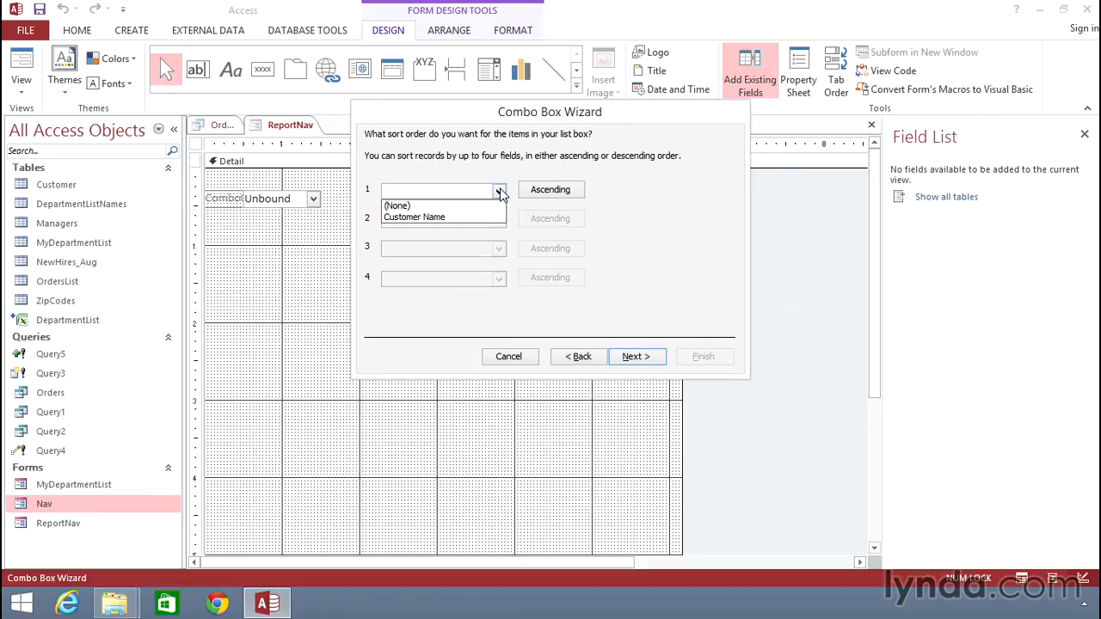
pyautogui.click(448, 218)
pyautogui.click(641, 356)
pyautogui.moveTo(456, 221); pyautogui.dragTo(499, 220)
pyautogui.scroll(-3, 492, 276)
pyautogui.scroll(3, 492, 286)
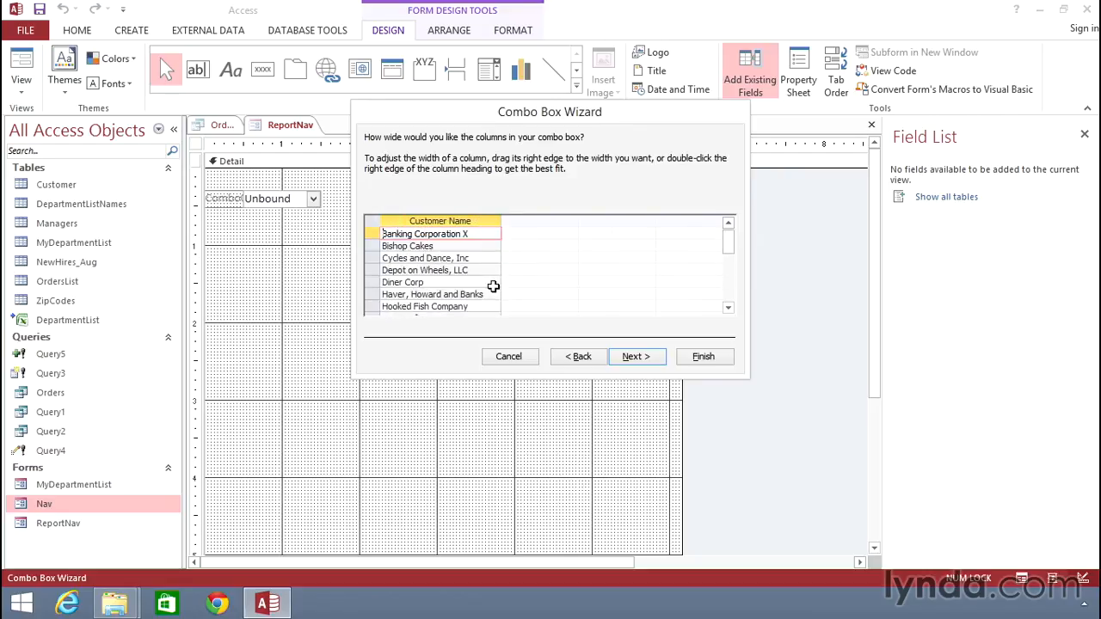
pyautogui.click(649, 359)
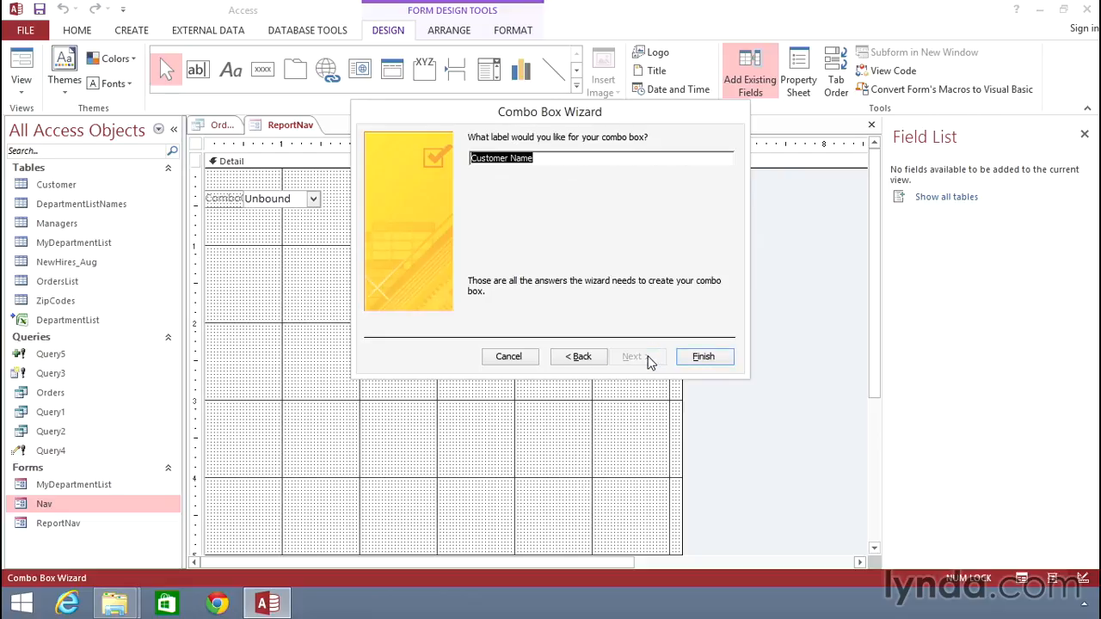
# Label the combo box "Select Customer Name" and finish the wizard.
pyautogui.write('S')
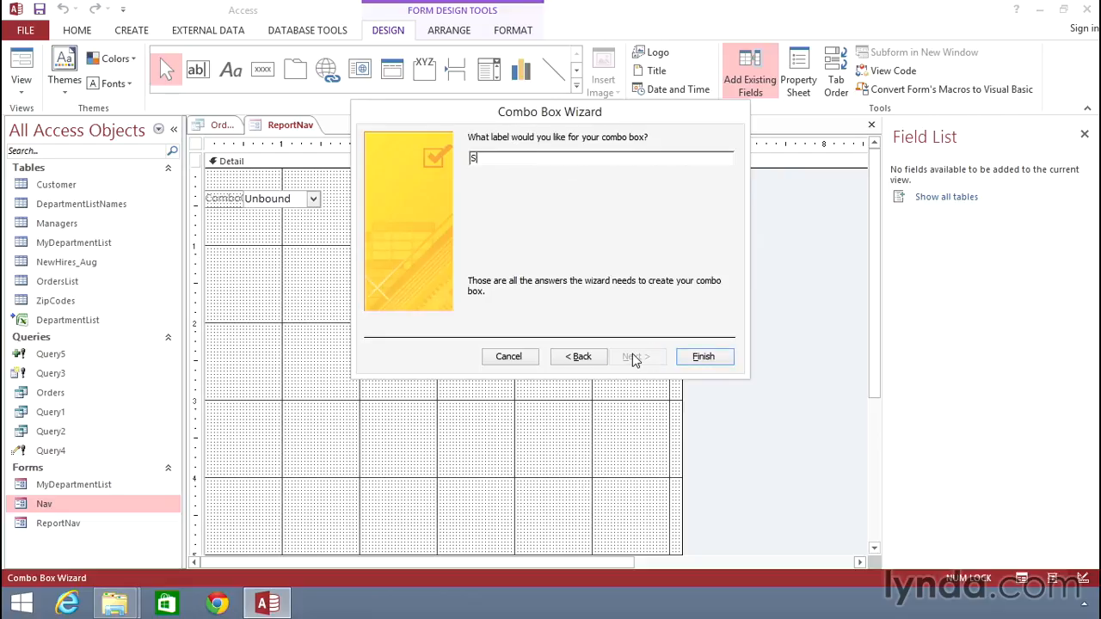
pyautogui.write('elect Customer Name')
pyautogui.click(703, 357)
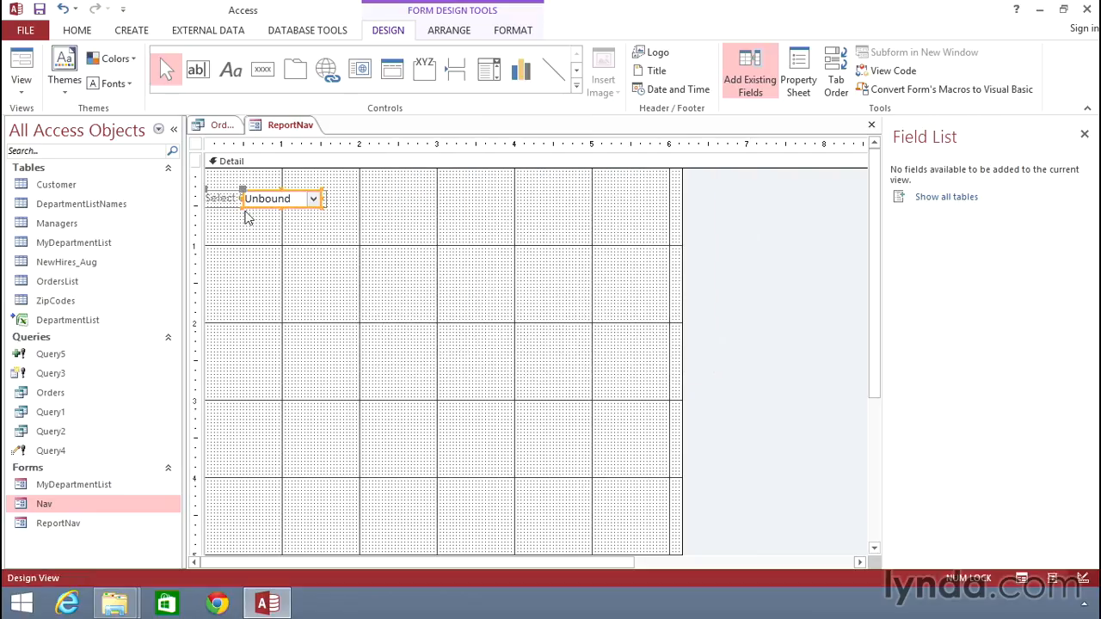
# Move the combo box clear of its label and widen it to about 2.04 inches.
pyautogui.click(244, 190)
pyautogui.moveTo(243, 190); pyautogui.dragTo(338, 193)
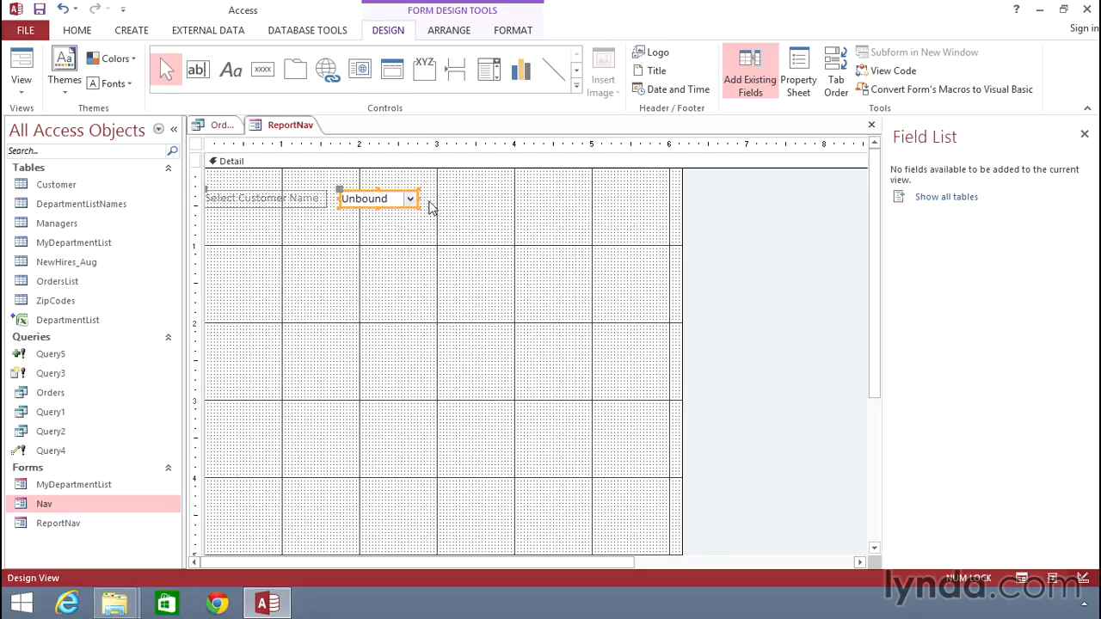
pyautogui.moveTo(417, 199); pyautogui.dragTo(499, 198)
# Preview the customer drop-down list in Form View, then return the form to Design View.
pyautogui.click(22, 62)
pyautogui.click(487, 165)
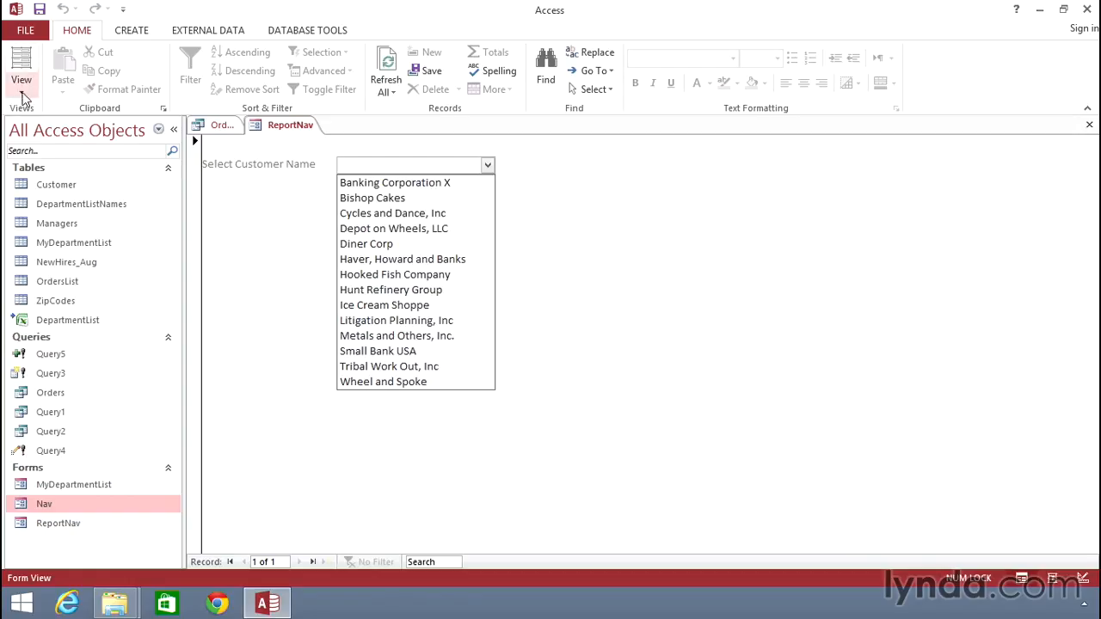
pyautogui.click(21, 86)
pyautogui.click(48, 187)
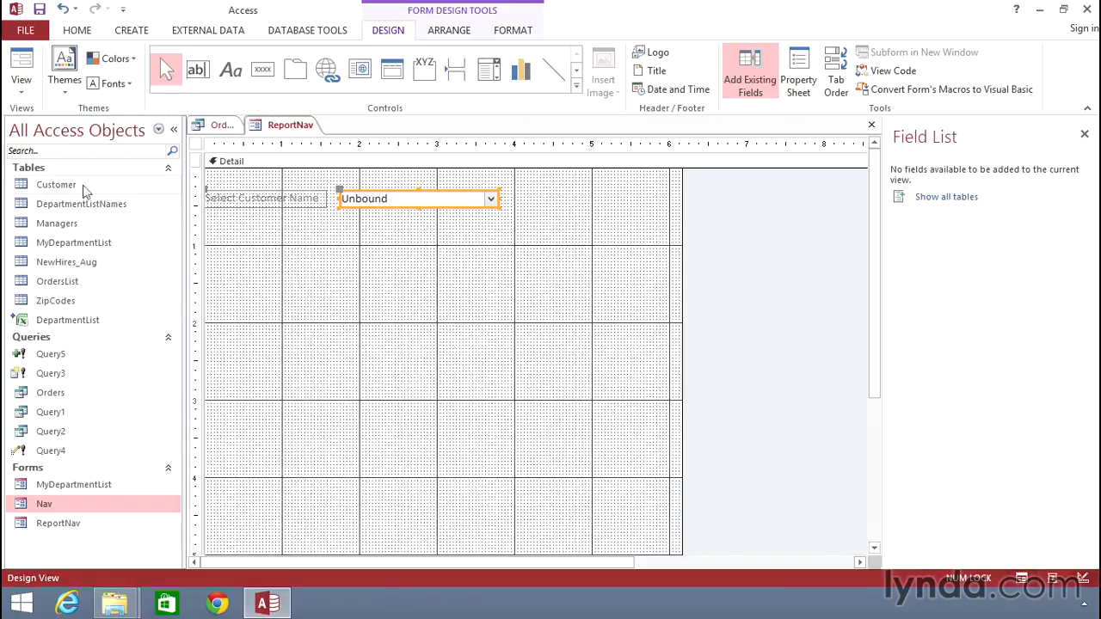
# Name the combo box Customer_Sel in its properties and save the form.
pyautogui.rightClick(398, 207)
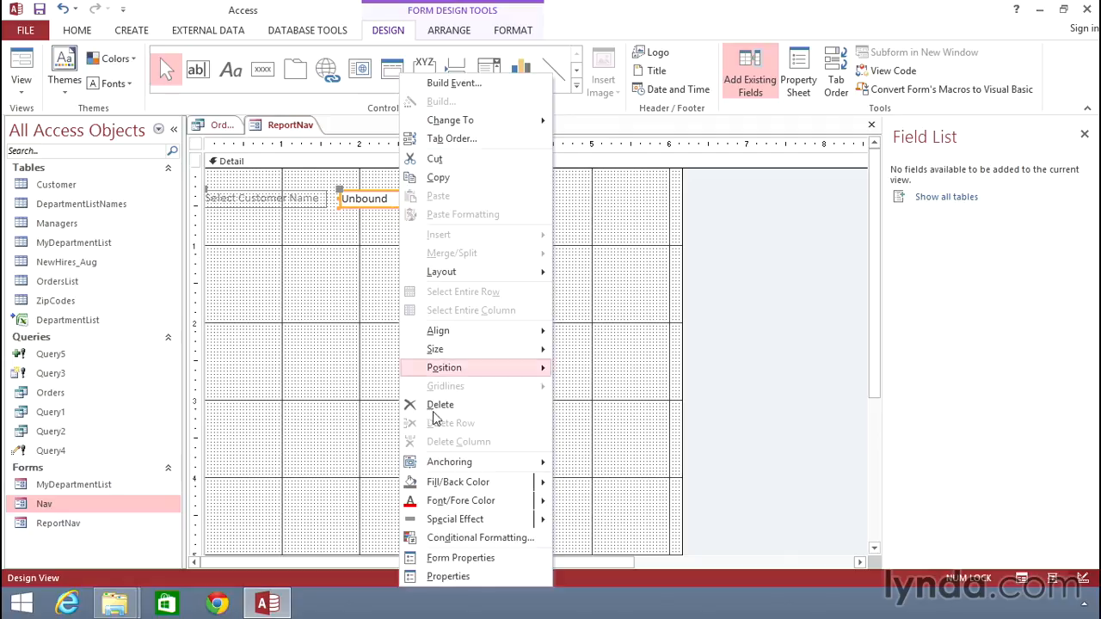
pyautogui.click(452, 576)
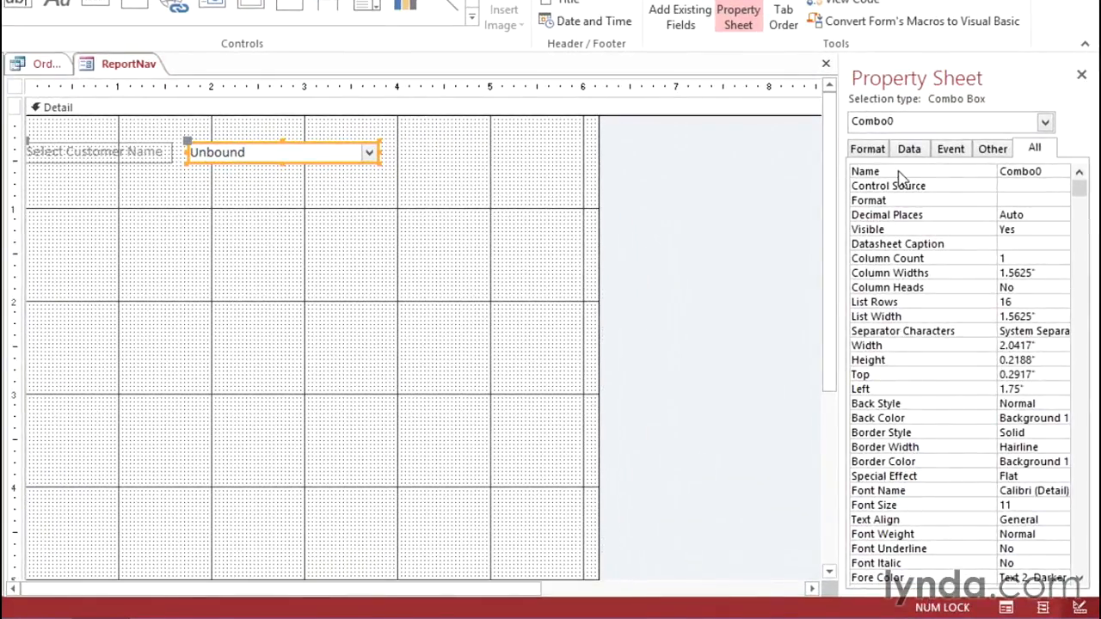
pyautogui.moveTo(1049, 170); pyautogui.dragTo(960, 176)
pyautogui.write('Customer')
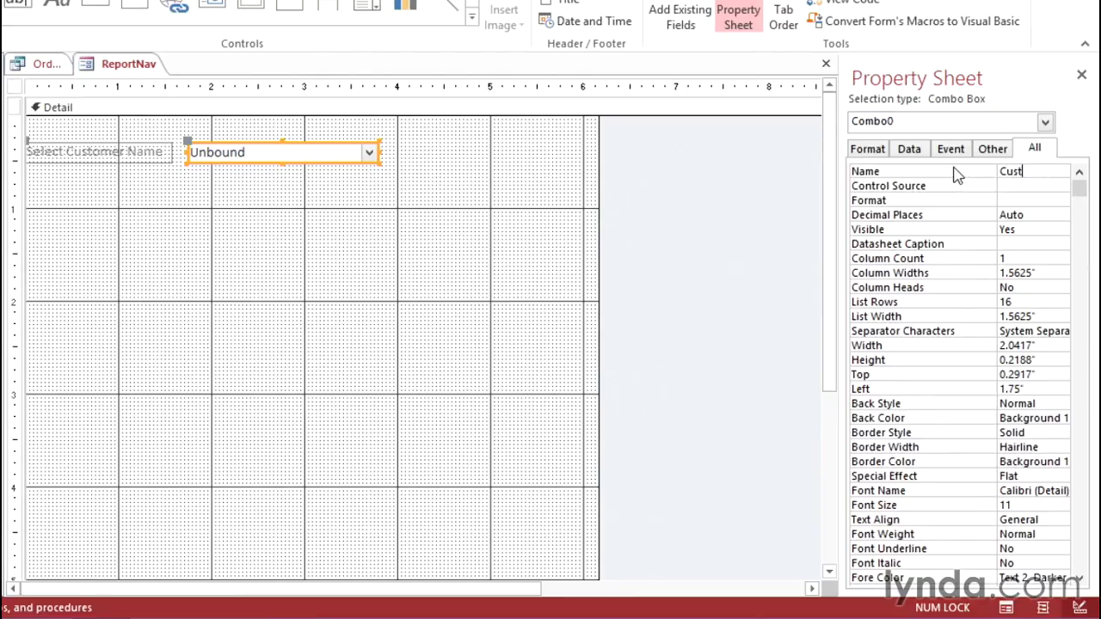
pyautogui.write('_Sel')
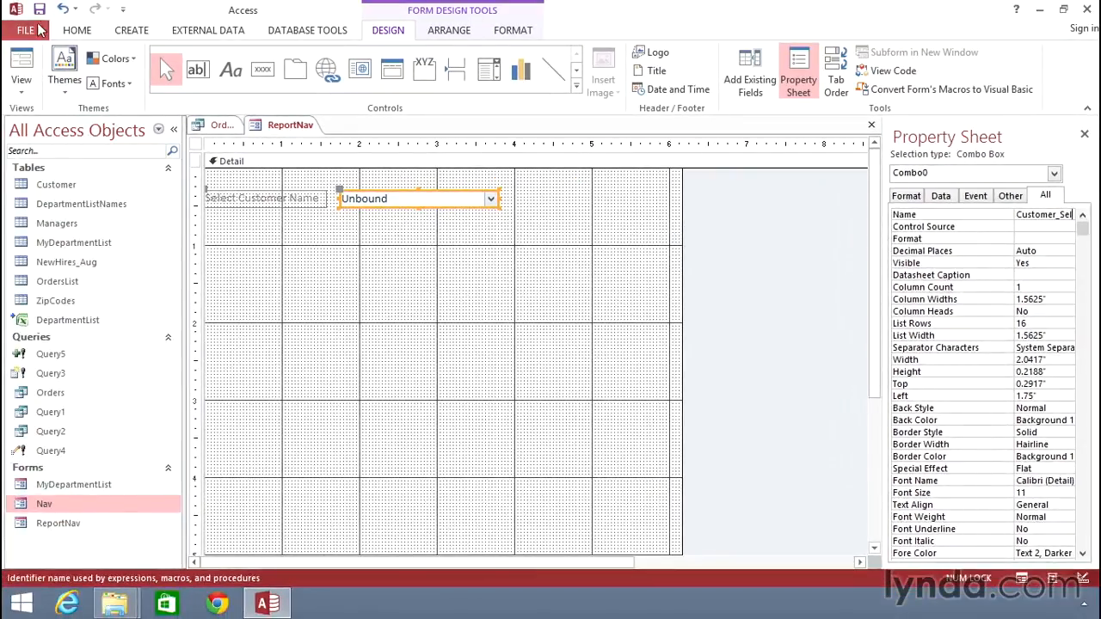
pyautogui.click(39, 10)
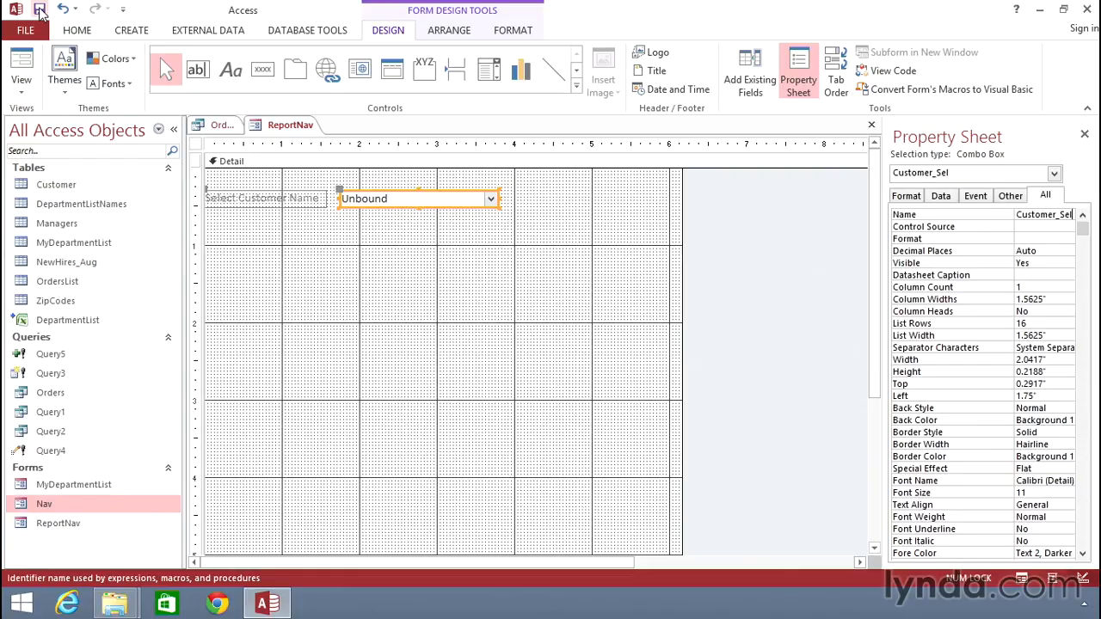
# Open the Orders query in Design View and delete the [What Customer] criterion under Customer Name.
pyautogui.rightClick(66, 394)
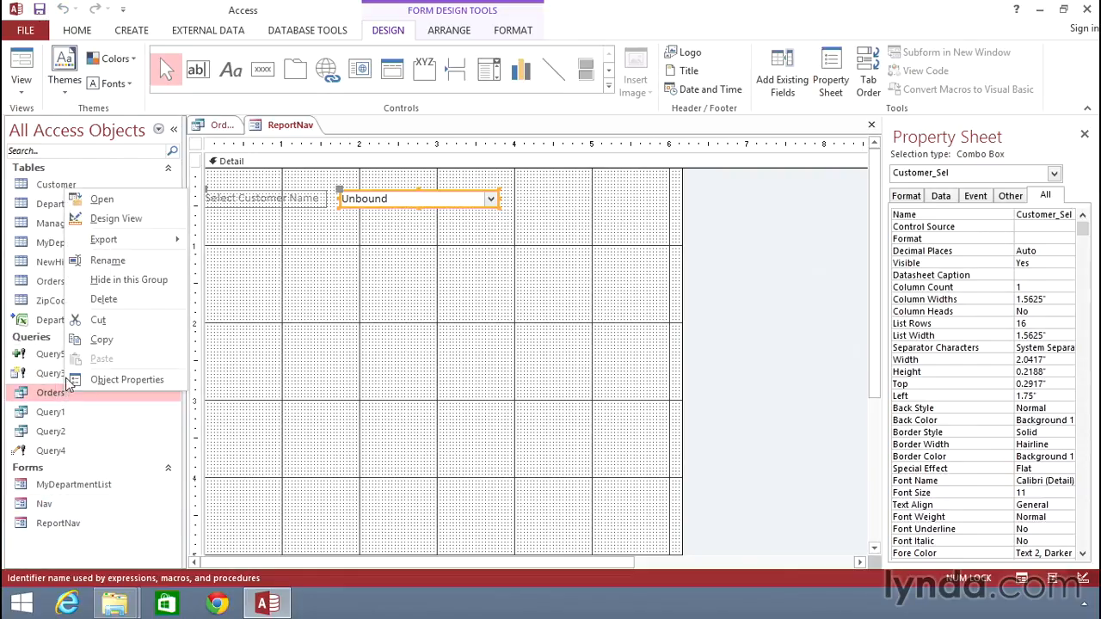
pyautogui.click(112, 220)
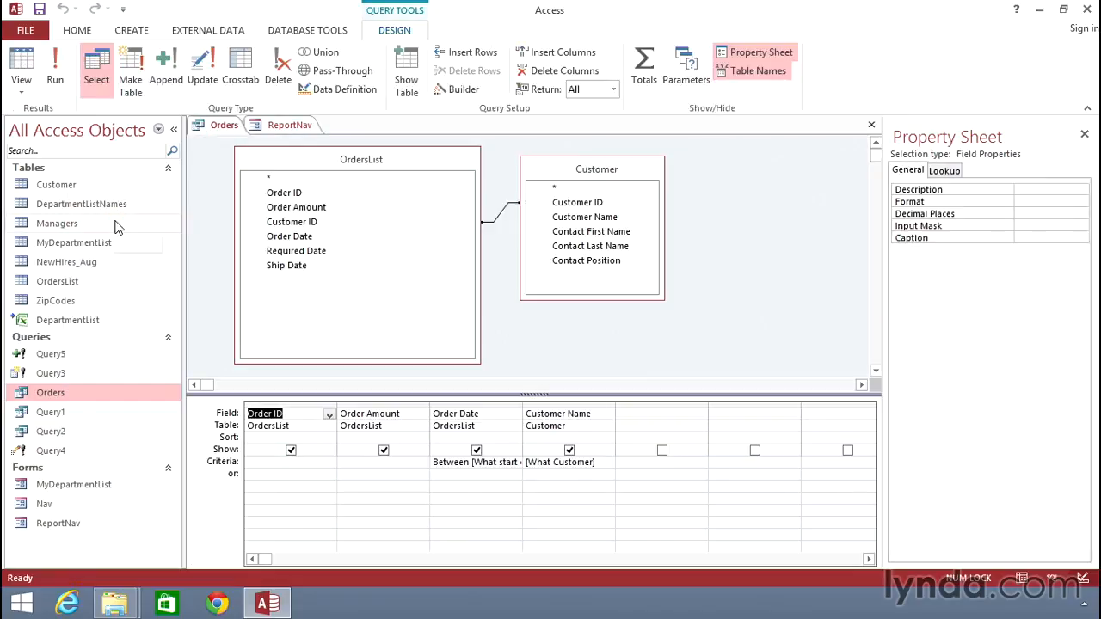
pyautogui.click(603, 462)
pyautogui.moveTo(603, 463); pyautogui.dragTo(519, 463)
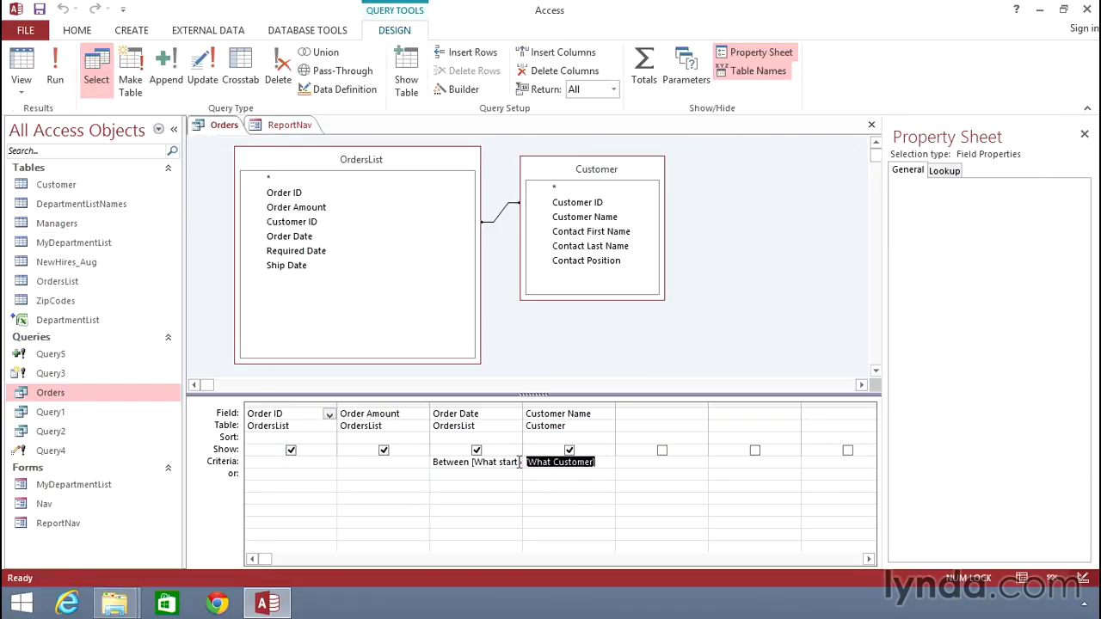
pyautogui.moveTo(606, 461); pyautogui.dragTo(512, 462)
pyautogui.press('Delete')
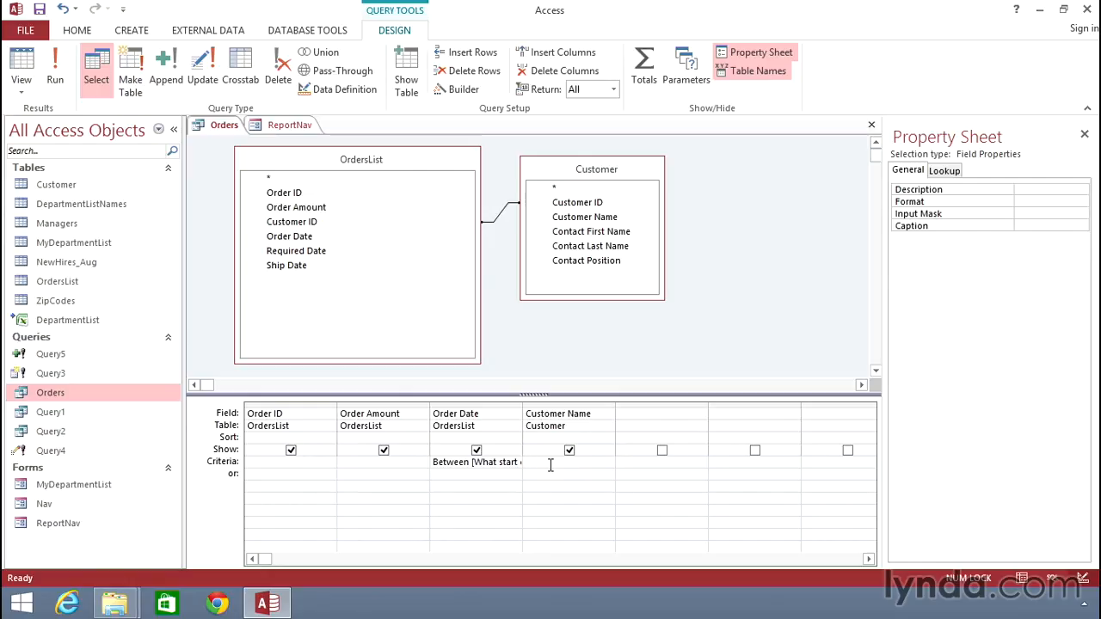
# Build the Customer Name criterion Forms![ReportNav]![Customer_Sel] from the loaded ReportNav form in the Expression Builder.
pyautogui.rightClick(537, 461)
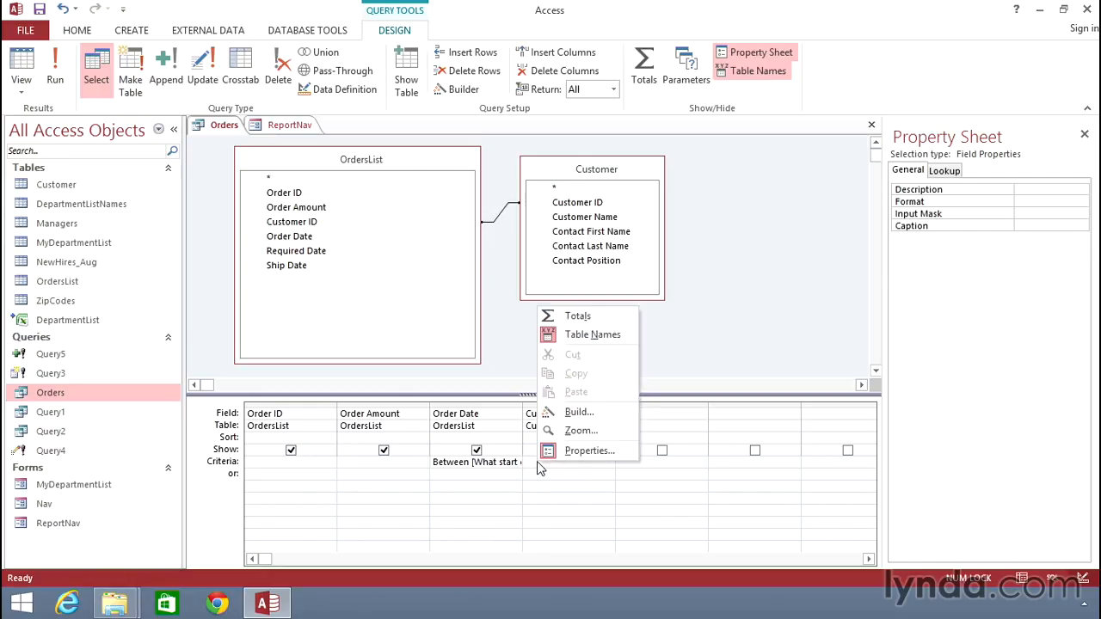
pyautogui.click(575, 412)
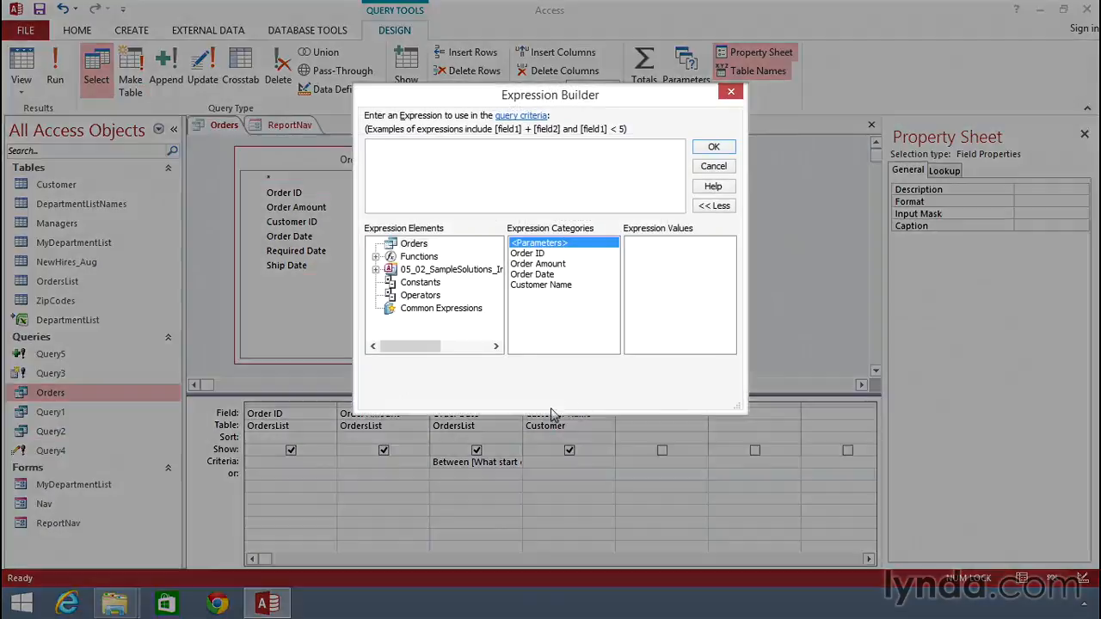
pyautogui.click(376, 270)
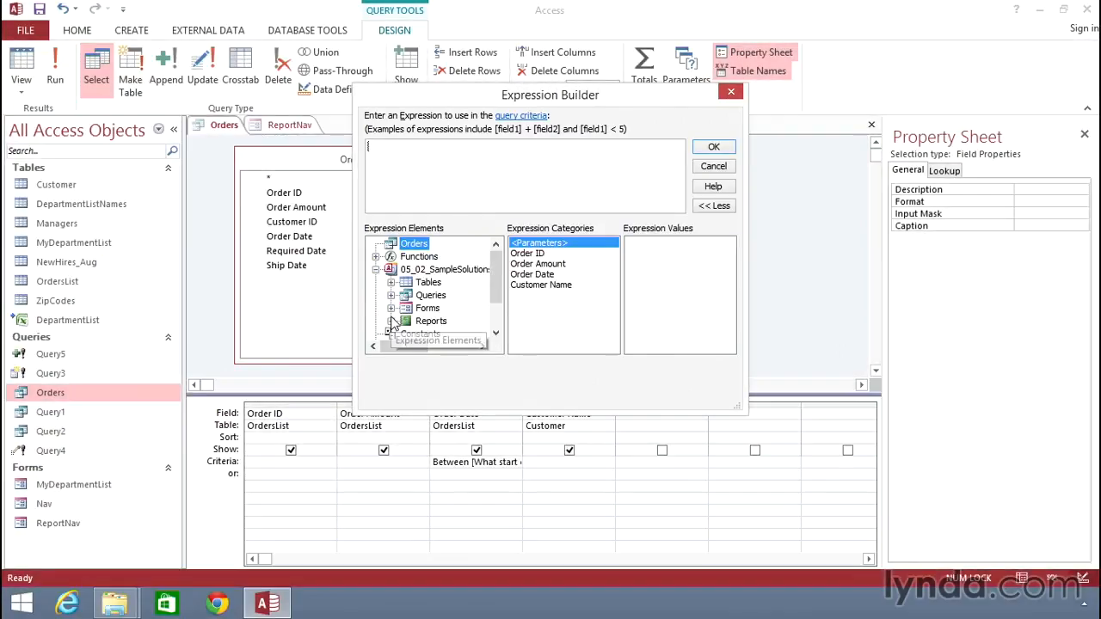
pyautogui.click(391, 309)
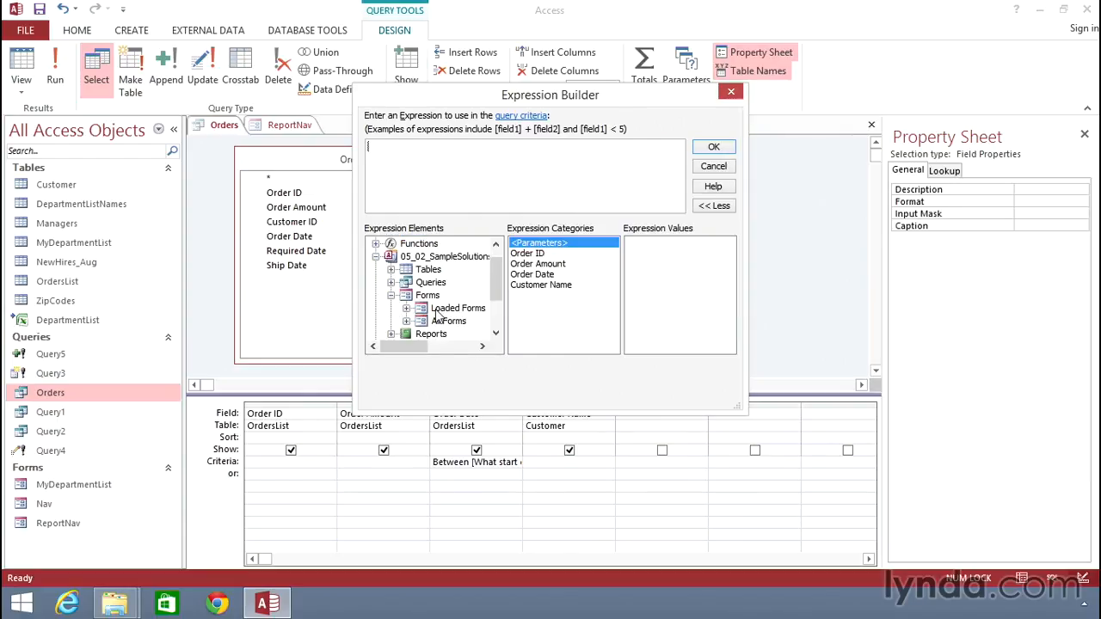
pyautogui.click(405, 309)
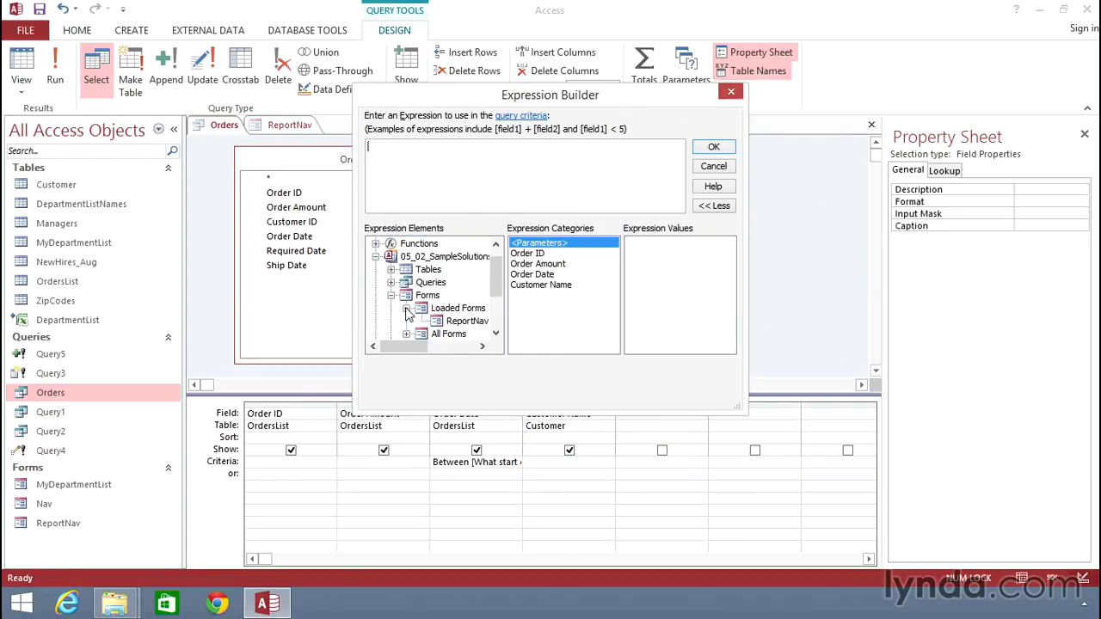
pyautogui.click(469, 321)
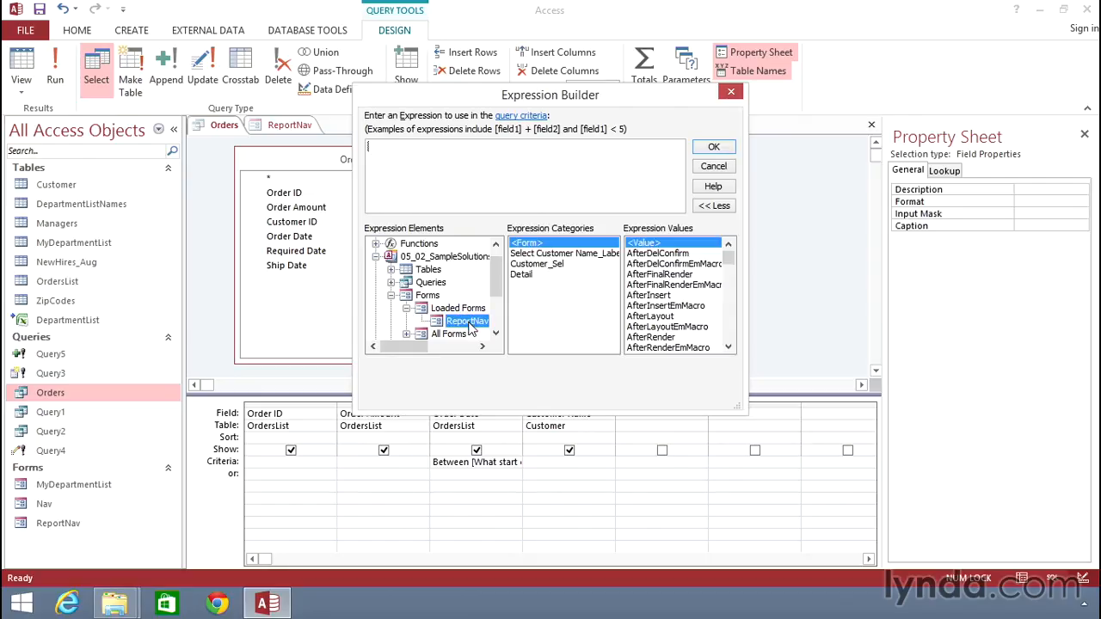
pyautogui.click(560, 265)
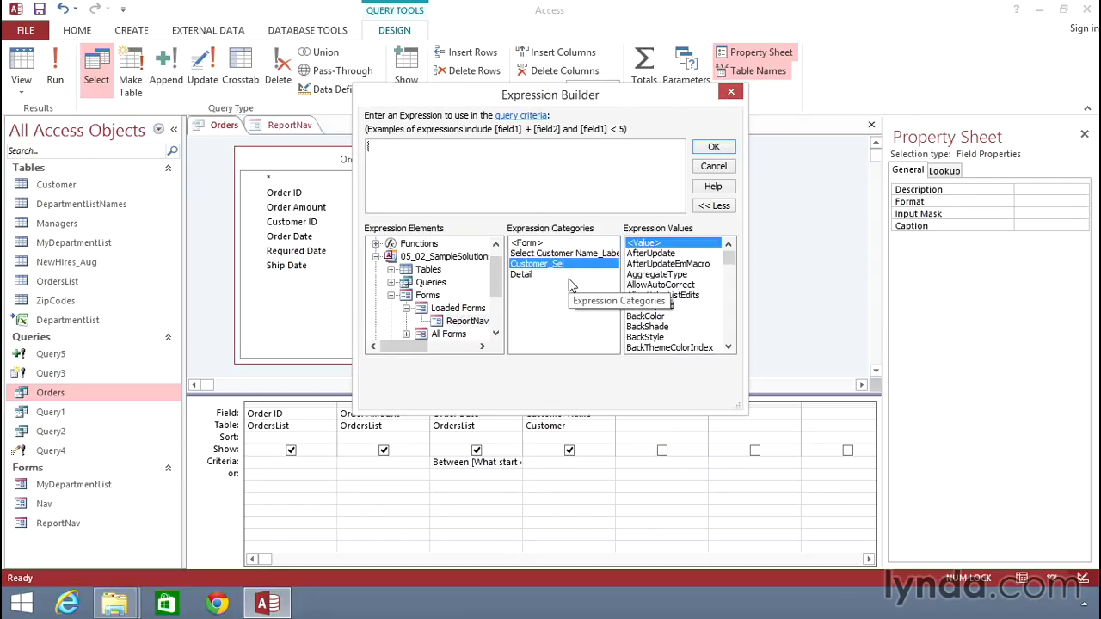
pyautogui.doubleClick(557, 269)
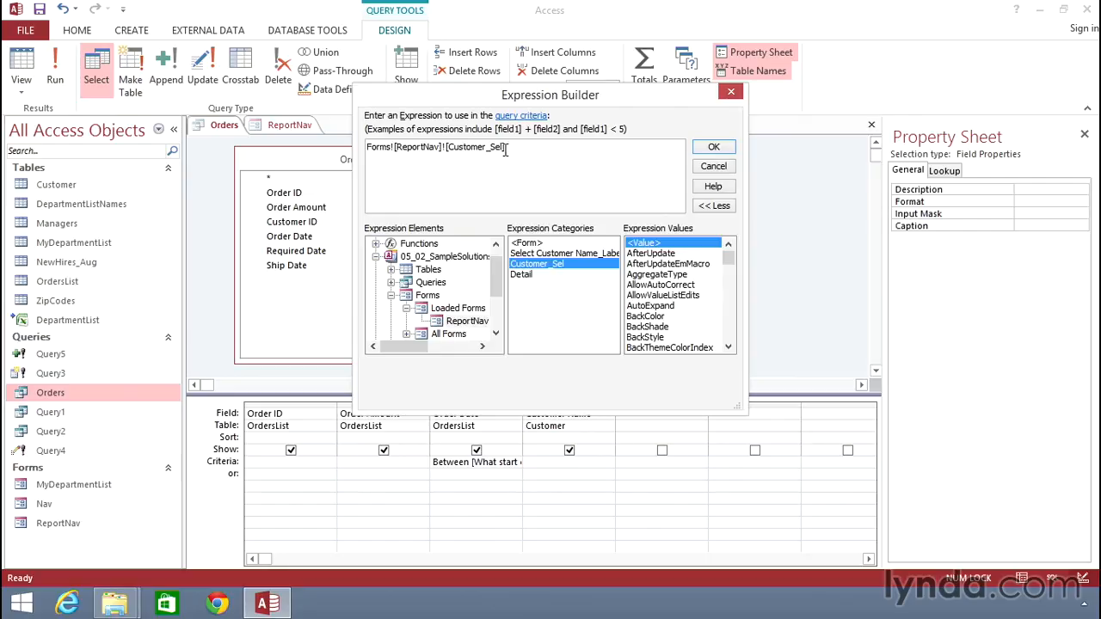
pyautogui.click(713, 147)
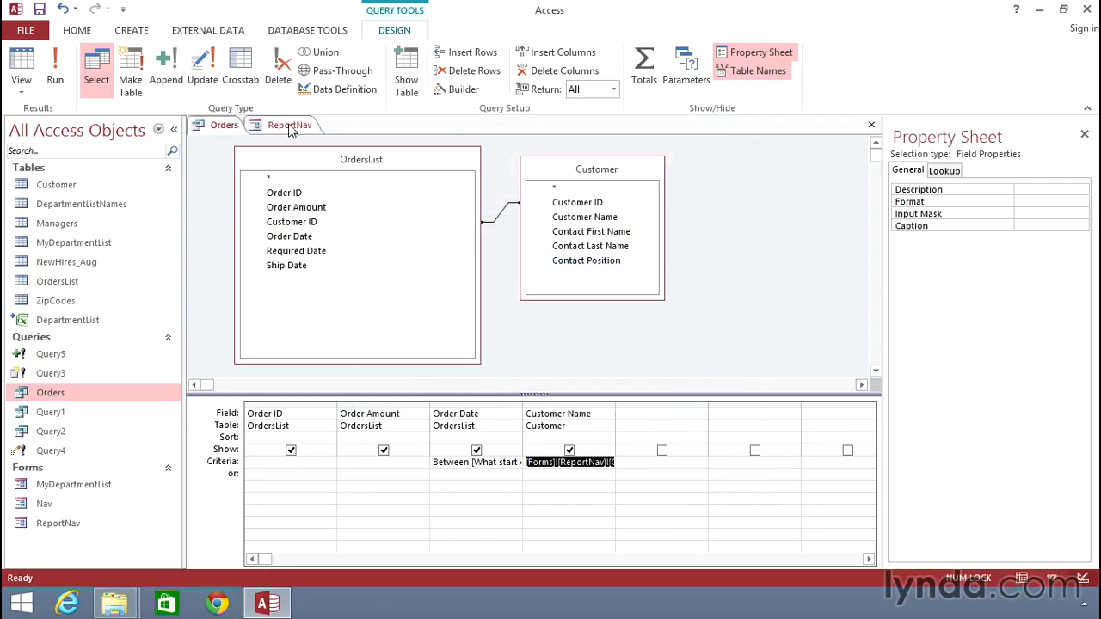
# Save the Orders query and close it.
pyautogui.rightClick(223, 126)
pyautogui.click(227, 137)
pyautogui.rightClick(226, 130)
pyautogui.click(241, 155)
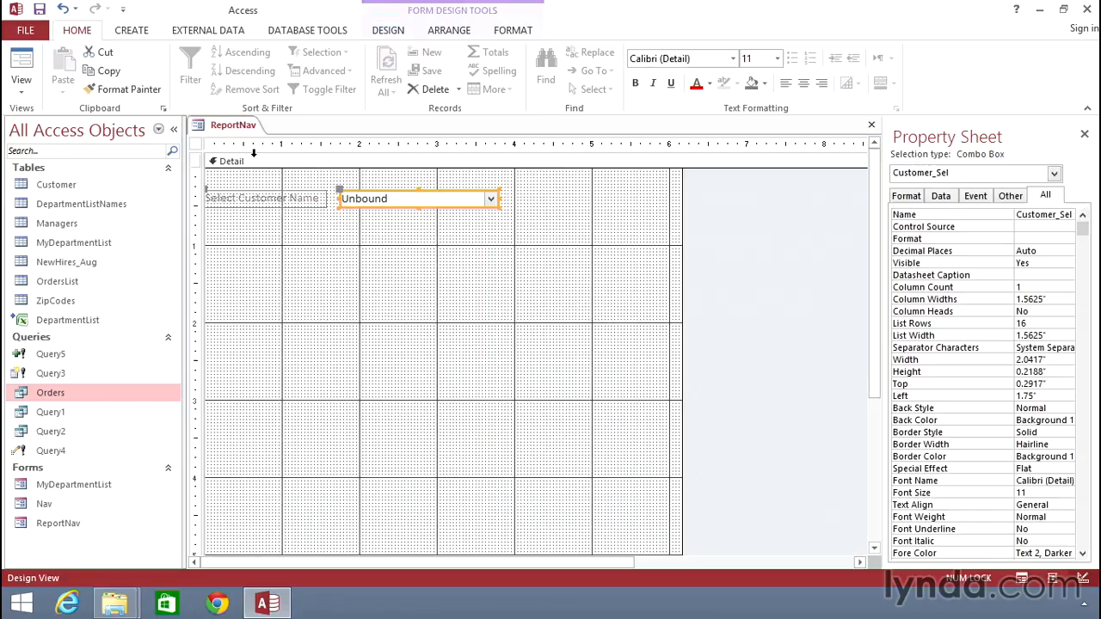
# Show the ReportNav form in Form View and select Bishop Cakes as the customer name.
pyautogui.click(22, 64)
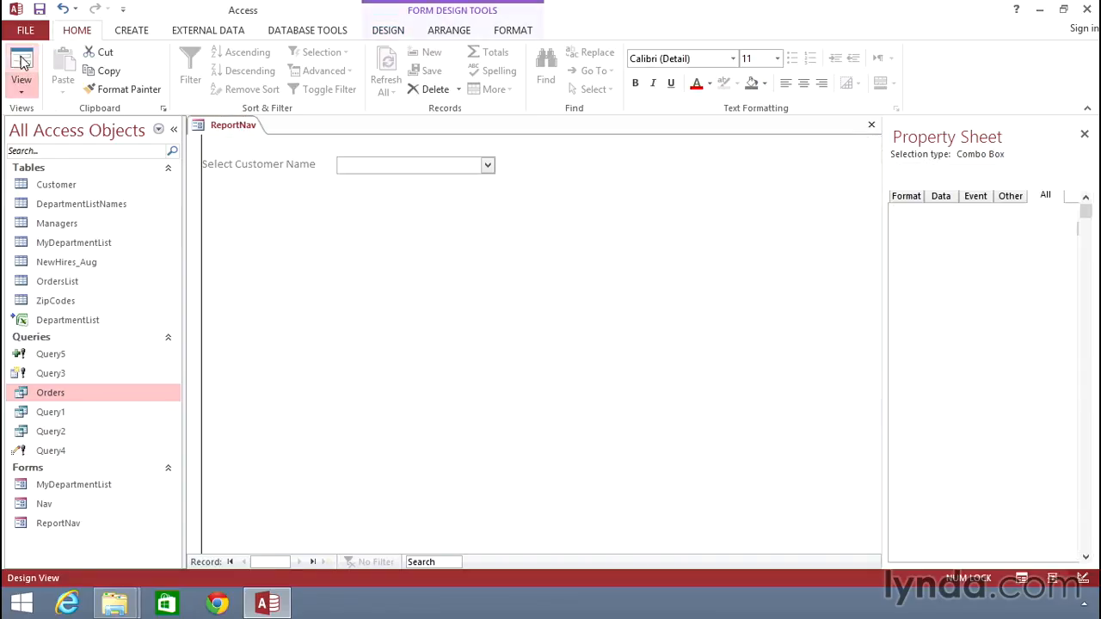
pyautogui.click(490, 163)
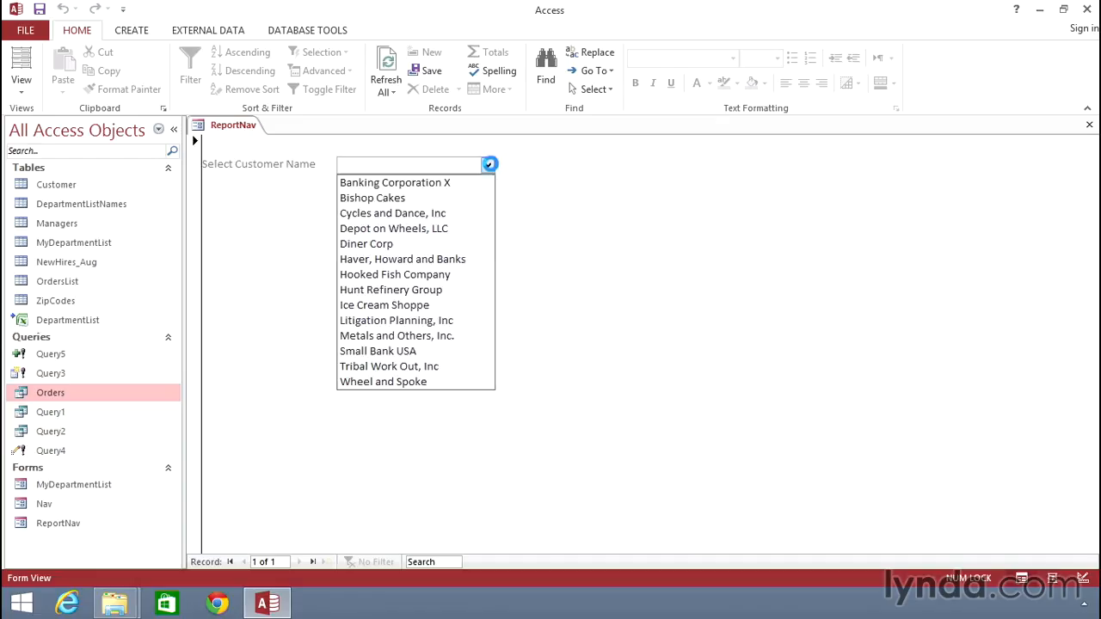
pyautogui.click(424, 197)
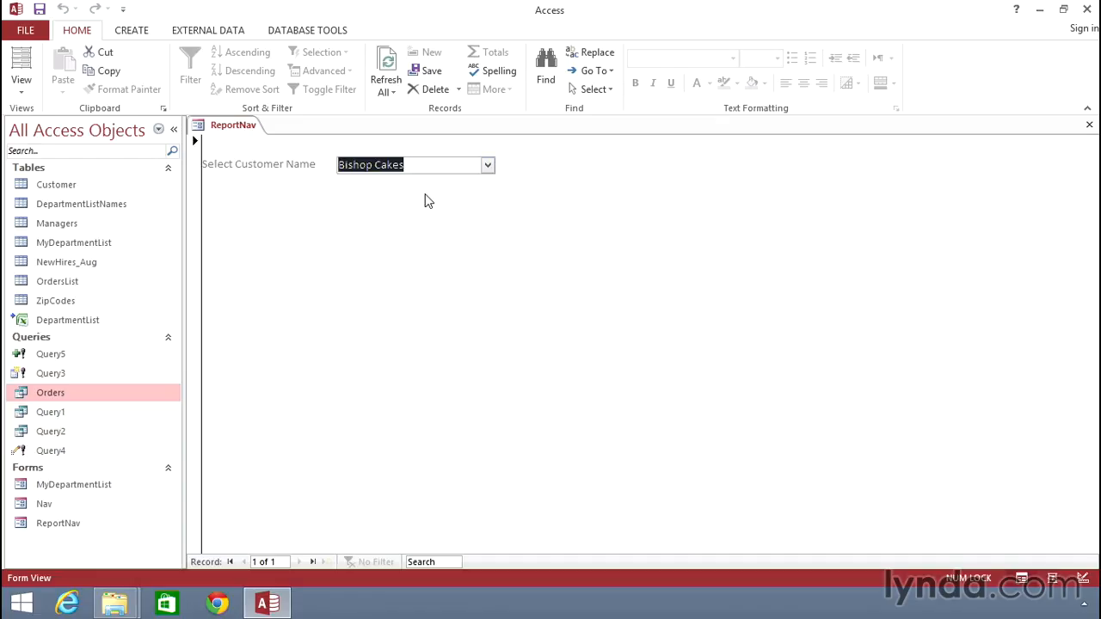
# Test the Orders query with start date 1/1/2015 and end date 6/1/2015, and close its results.
pyautogui.doubleClick(75, 398)
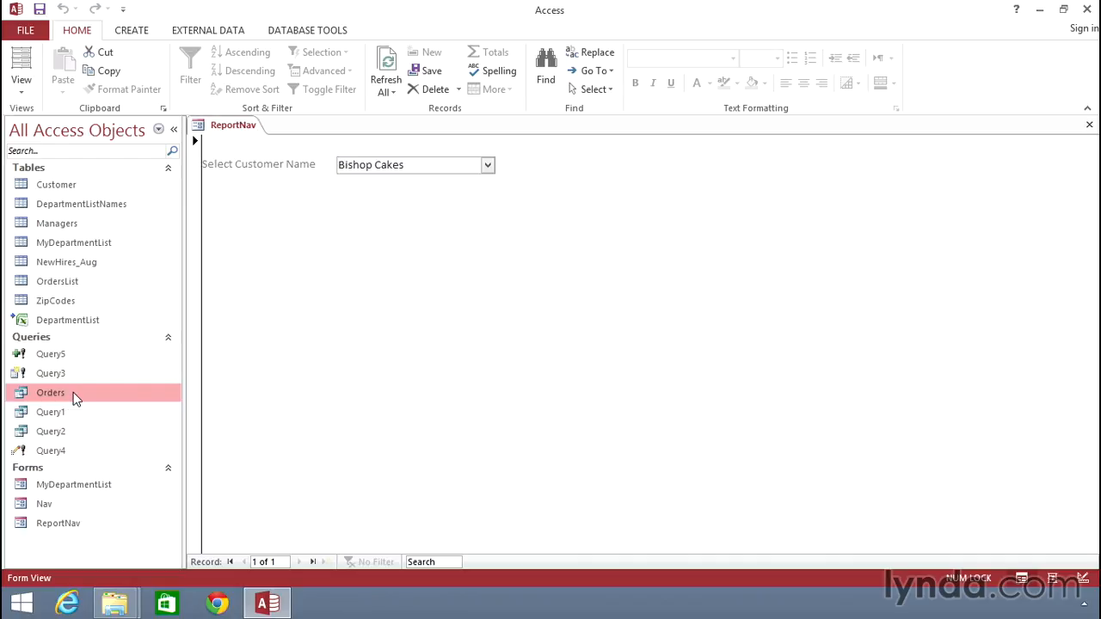
pyautogui.write('1/1/2015')
pyautogui.press('Return')
pyautogui.write('6/1/2015')
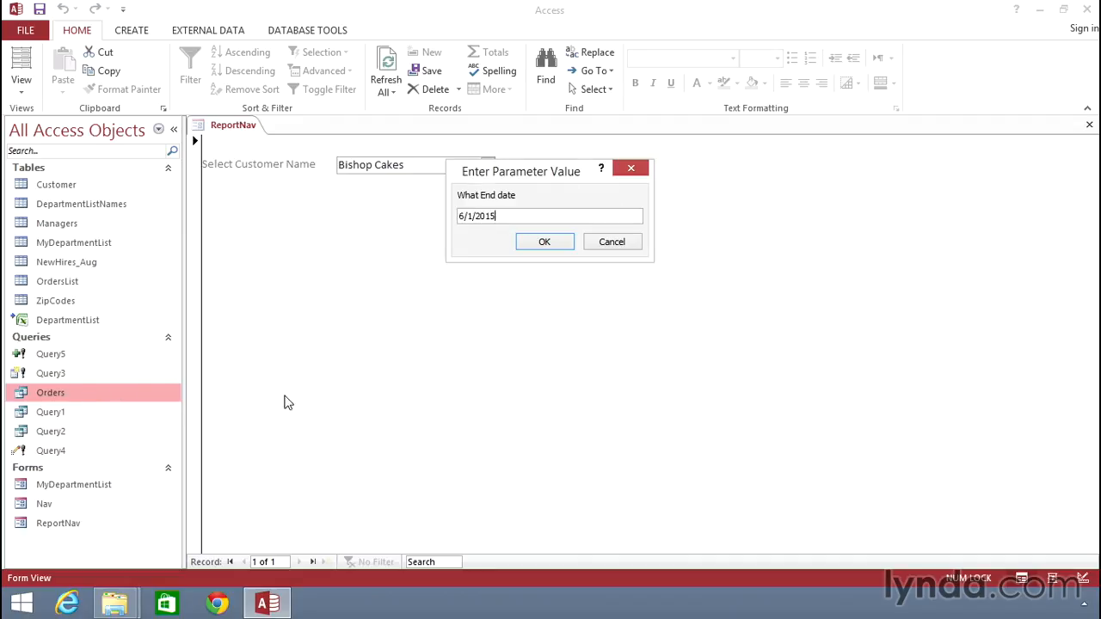
pyautogui.click(545, 243)
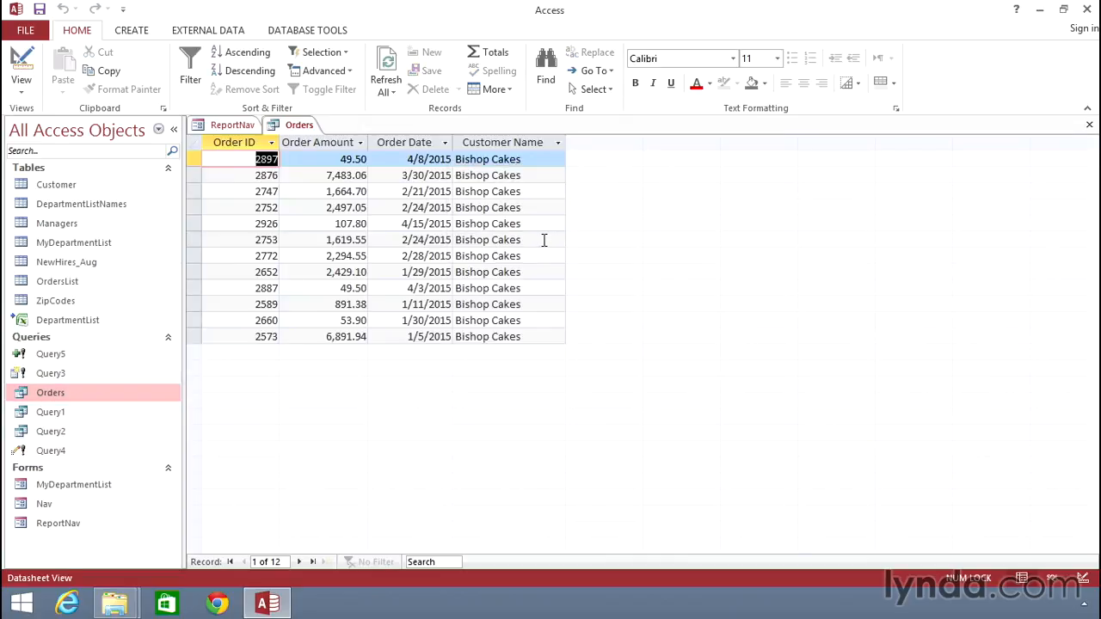
pyautogui.rightClick(293, 125)
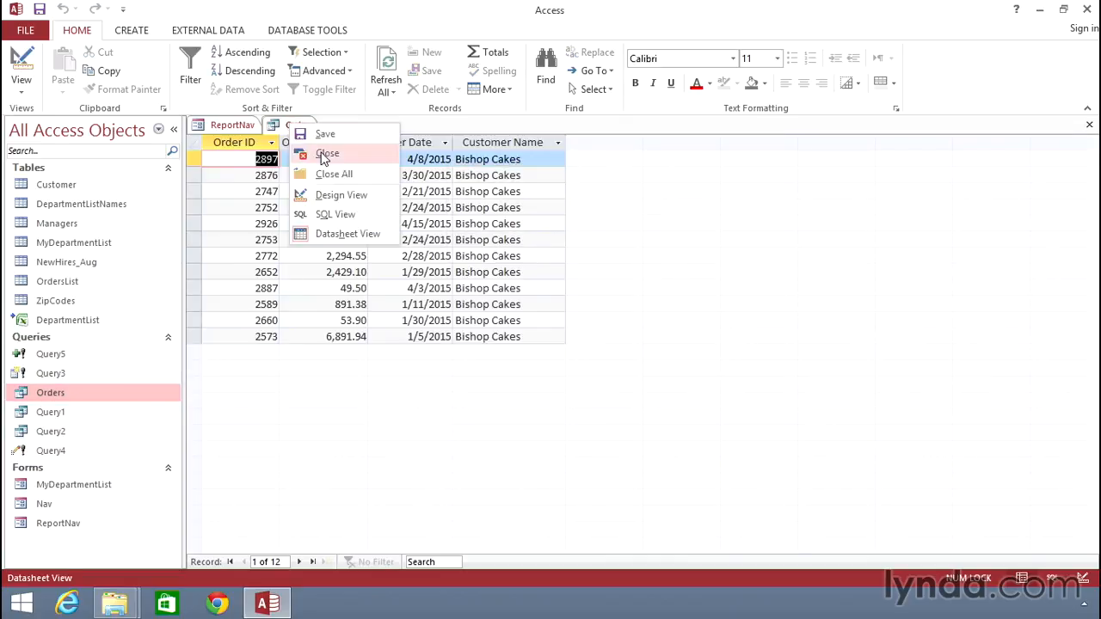
pyautogui.click(323, 153)
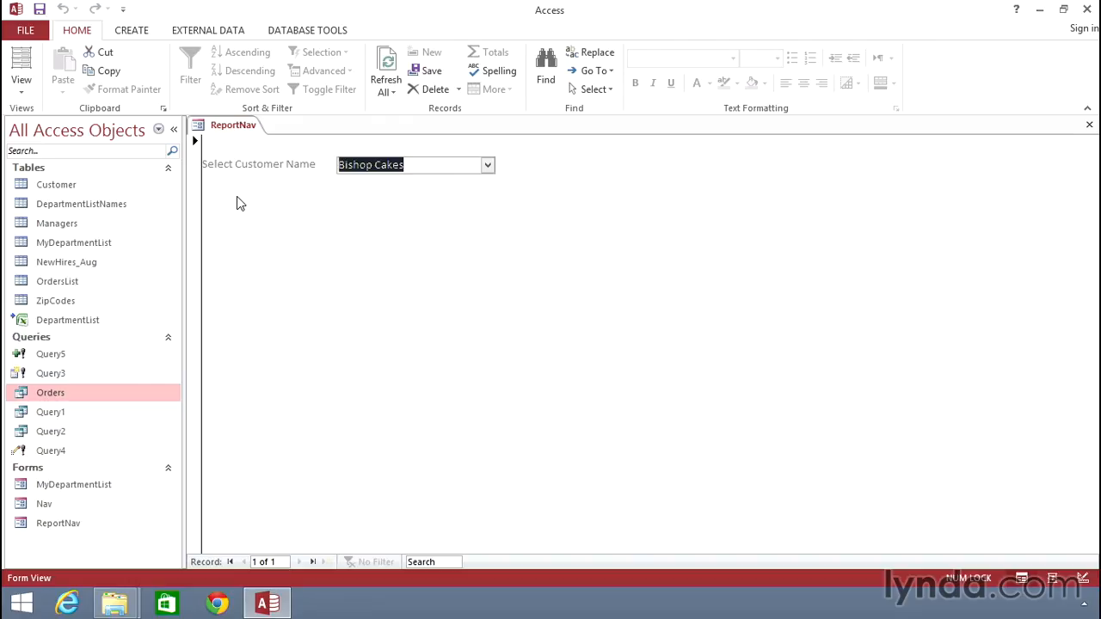
# Return ReportNav to Design View and add a text box labelled Start Date below the customer combo box.
pyautogui.click(22, 84)
pyautogui.click(52, 187)
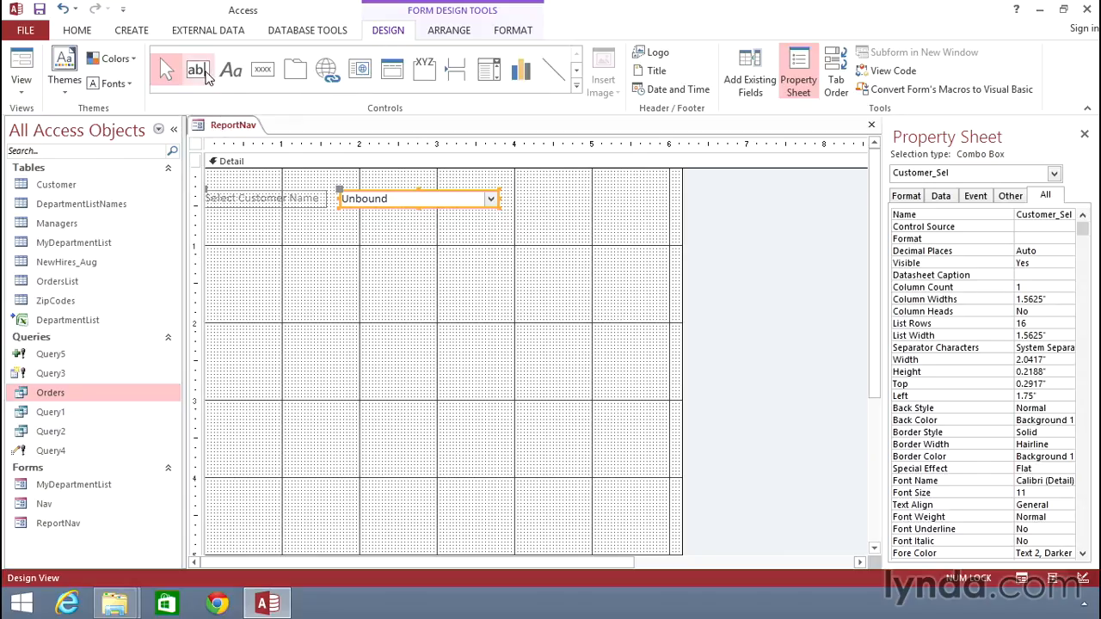
pyautogui.click(197, 70)
pyautogui.click(289, 225)
pyautogui.click(225, 234)
pyautogui.doubleClick(225, 233)
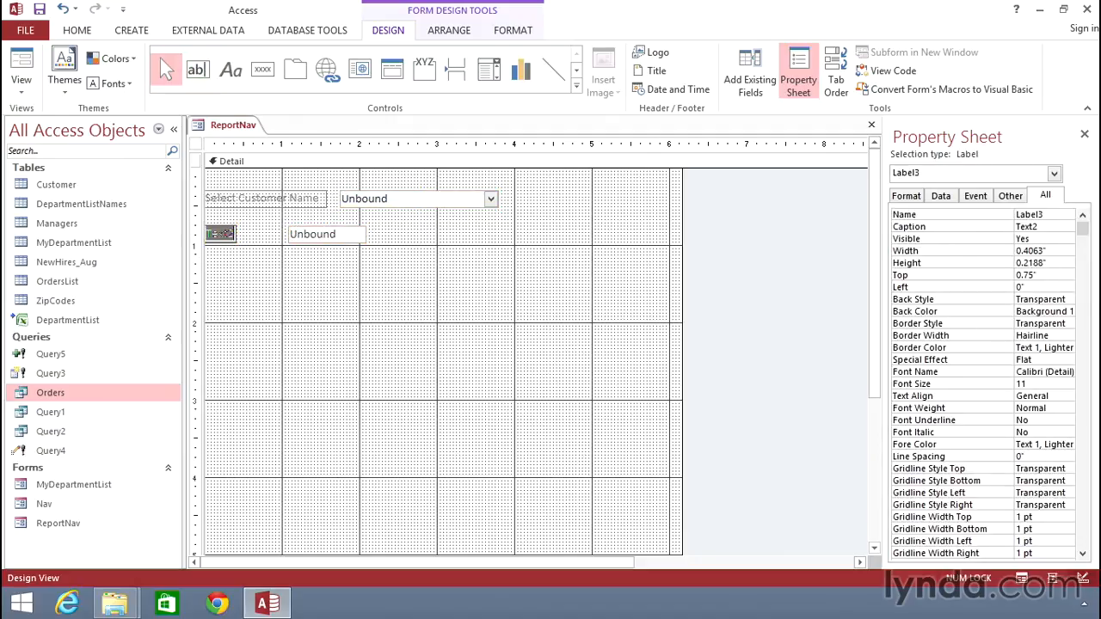
pyautogui.write('Start Date')
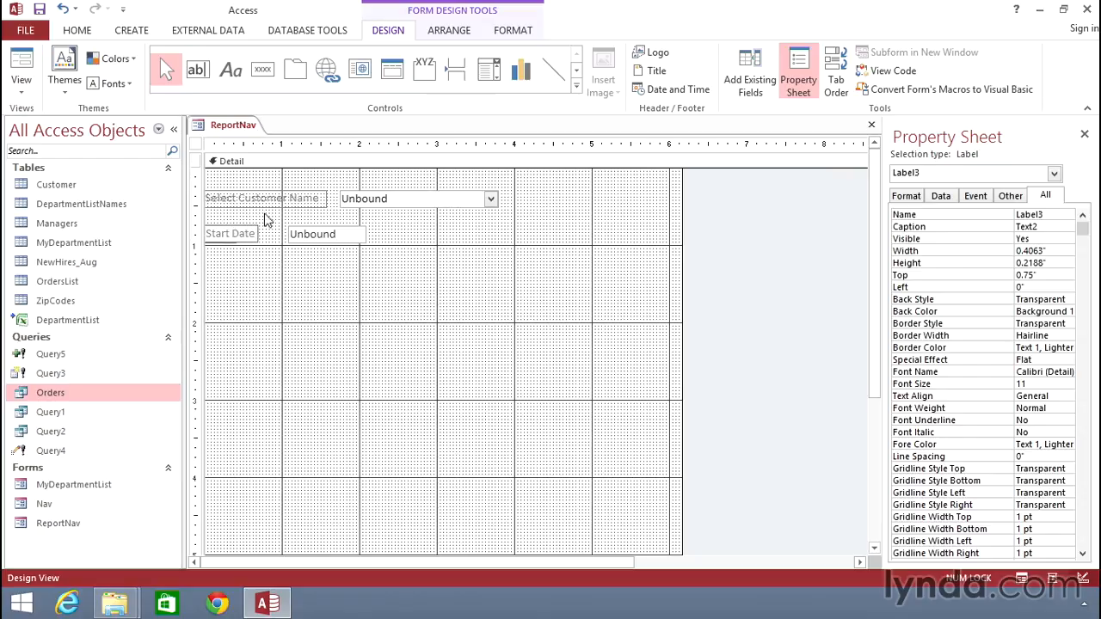
# Name the Start Date text box StartDate_Sel in its properties.
pyautogui.click(337, 234)
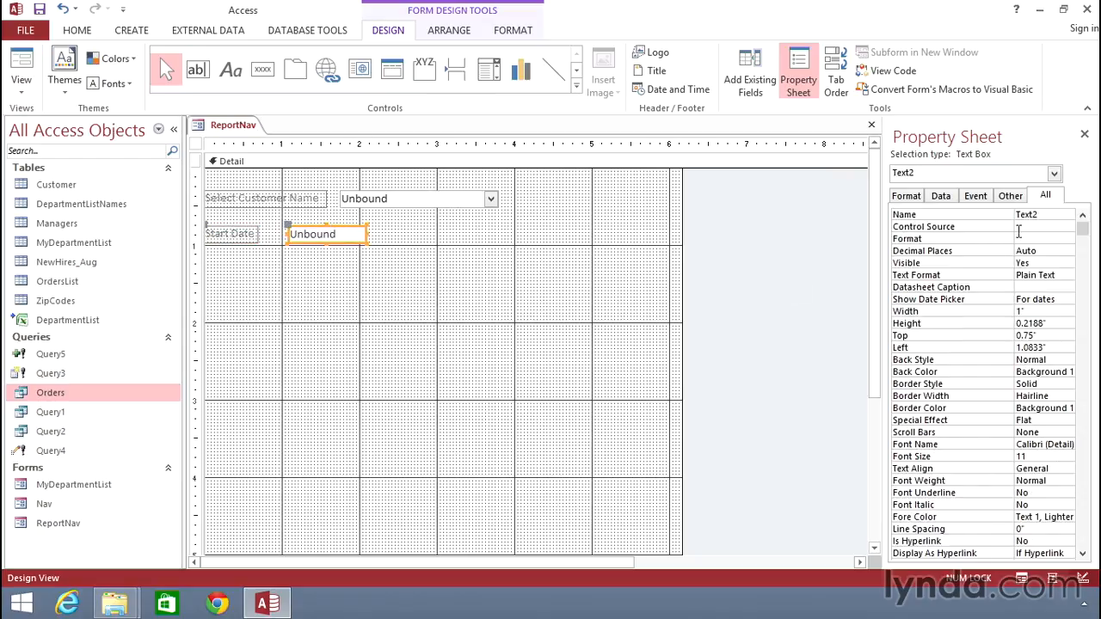
pyautogui.moveTo(1052, 214); pyautogui.dragTo(1012, 215)
pyautogui.write('StartDate_Sel')
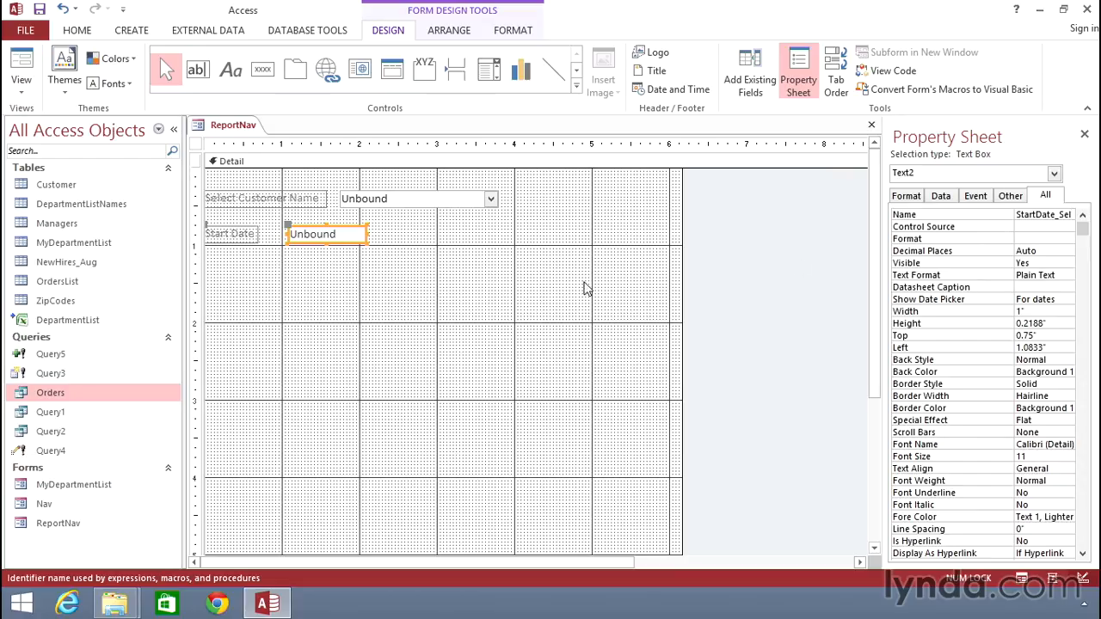
# Add a second text box below the Start Date one and label it End Date.
pyautogui.click(200, 69)
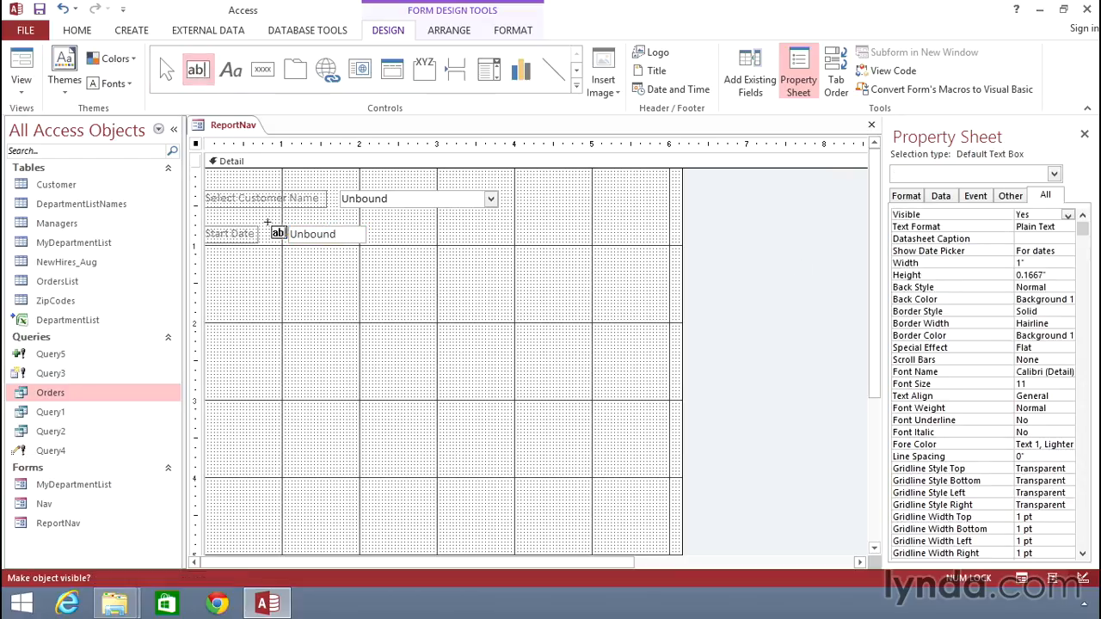
pyautogui.click(291, 253)
pyautogui.doubleClick(221, 260)
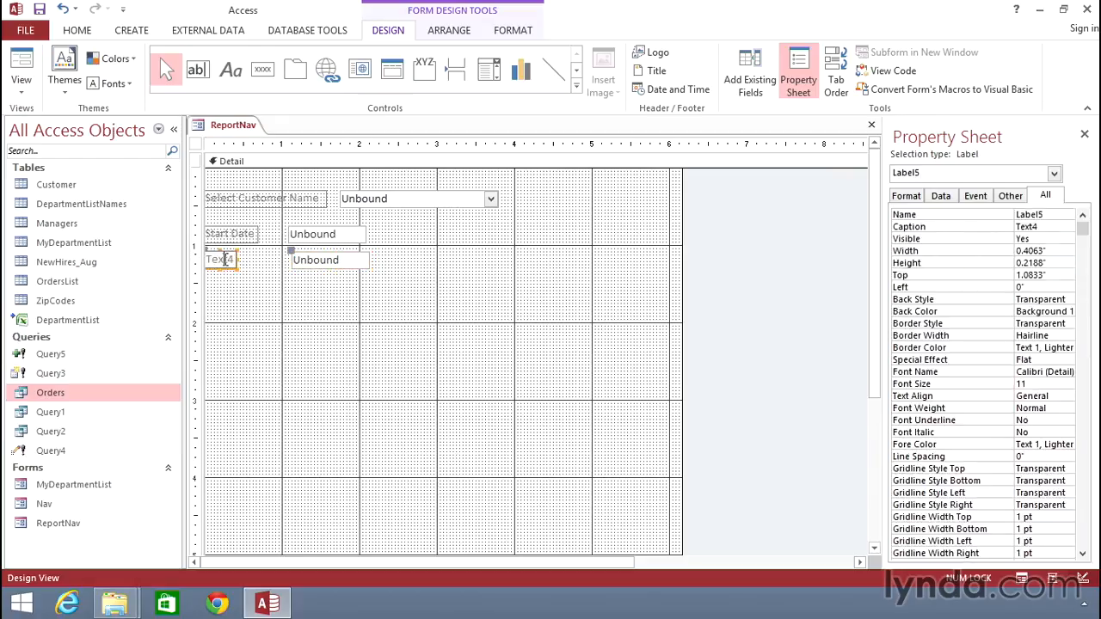
pyautogui.write('End Date')
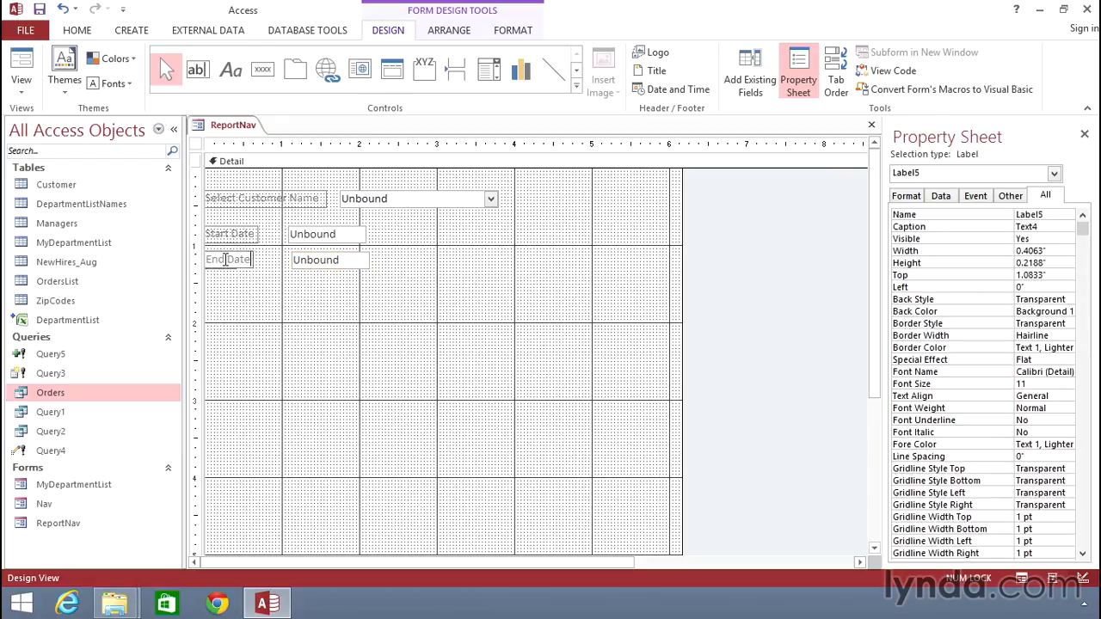
# Name the End Date text box EndDate_Sel in its properties.
pyautogui.click(314, 259)
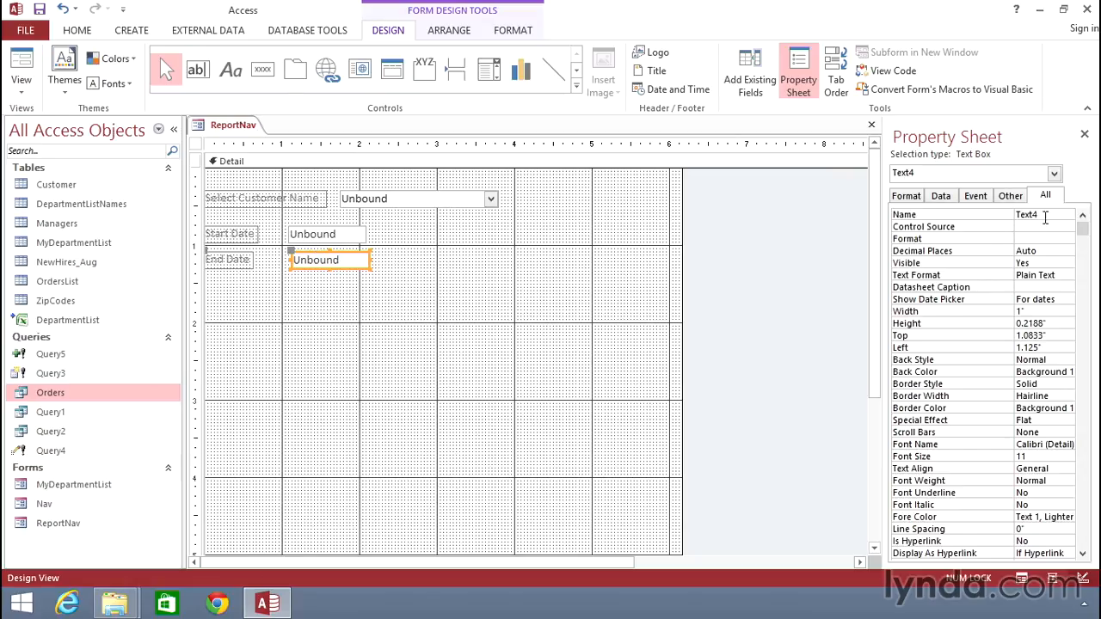
pyautogui.click(988, 215)
pyautogui.write('EndDa')
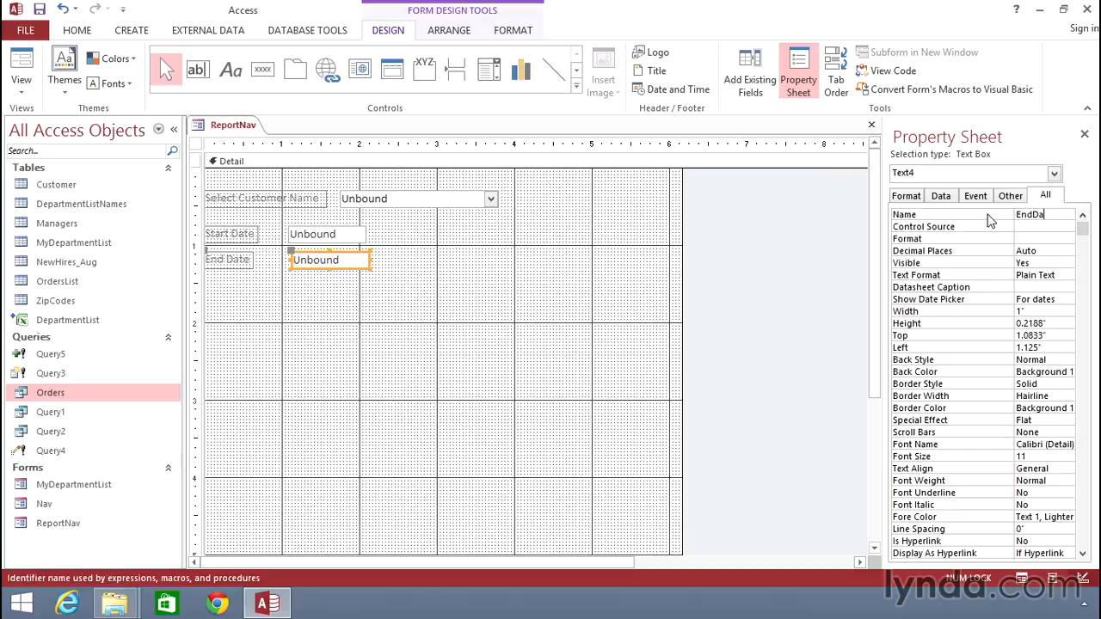
pyautogui.write('te_Sel')
pyautogui.press('Return')
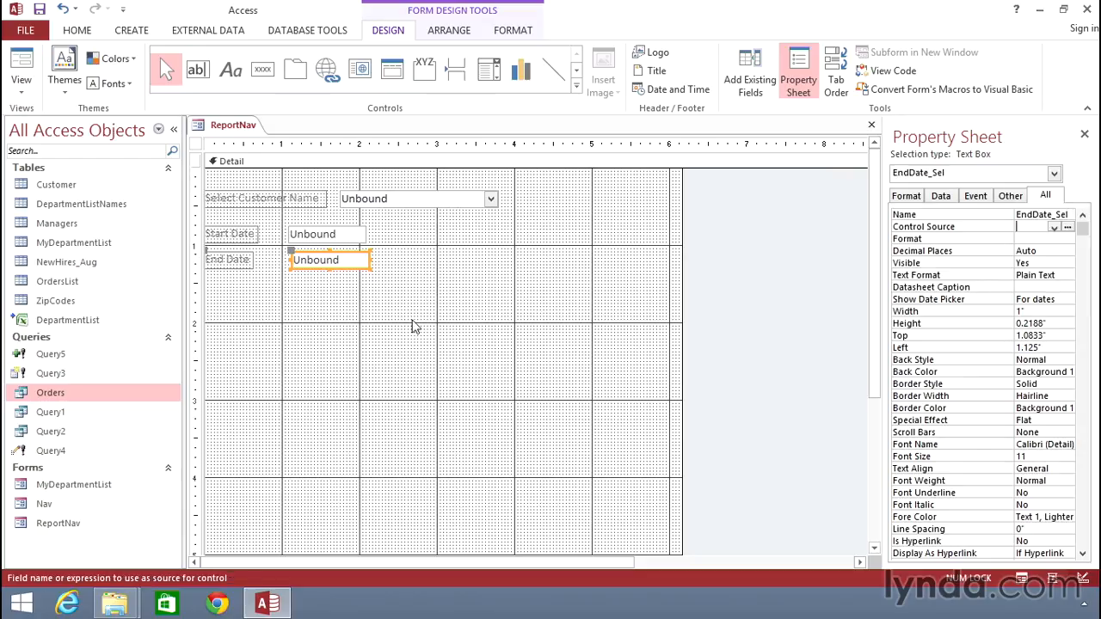
# Save the ReportNav form and switch it to Form View.
pyautogui.click(376, 322)
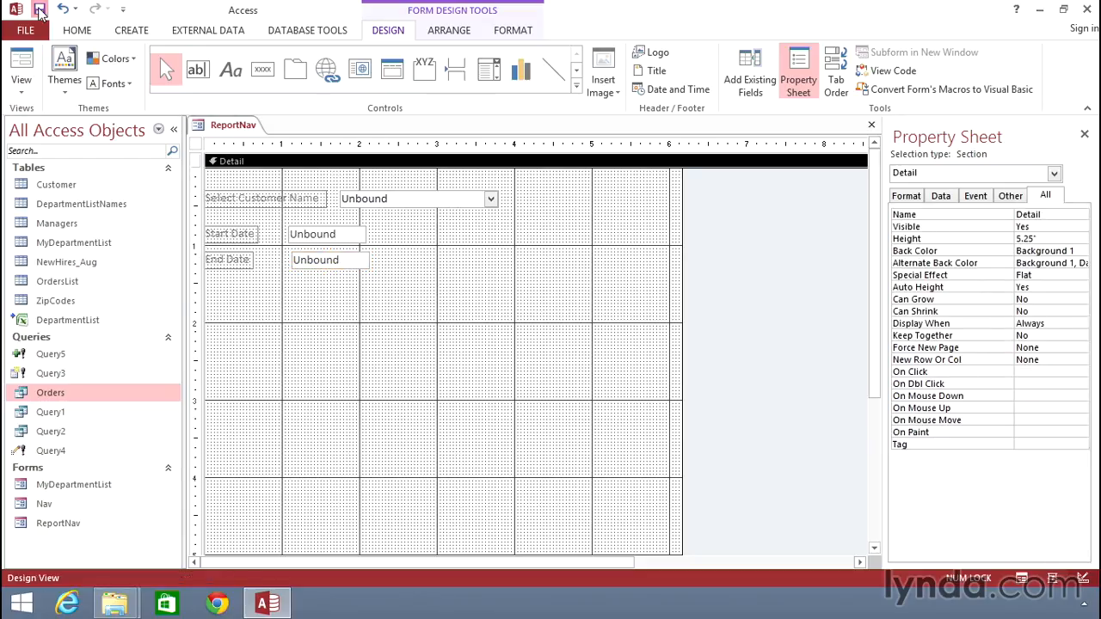
pyautogui.rightClick(225, 125)
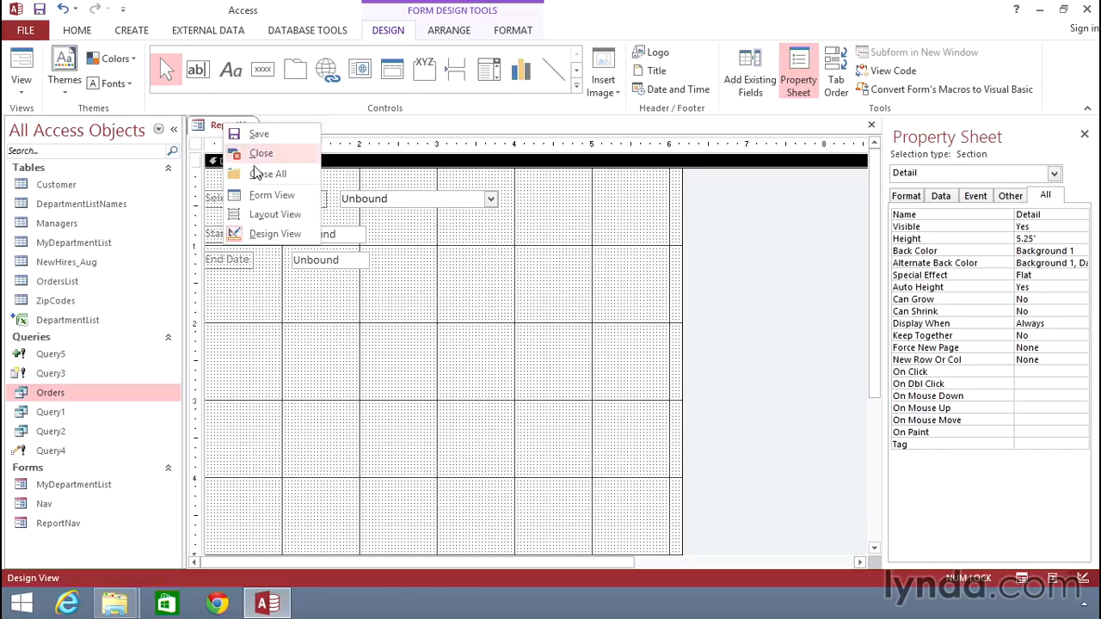
pyautogui.click(263, 196)
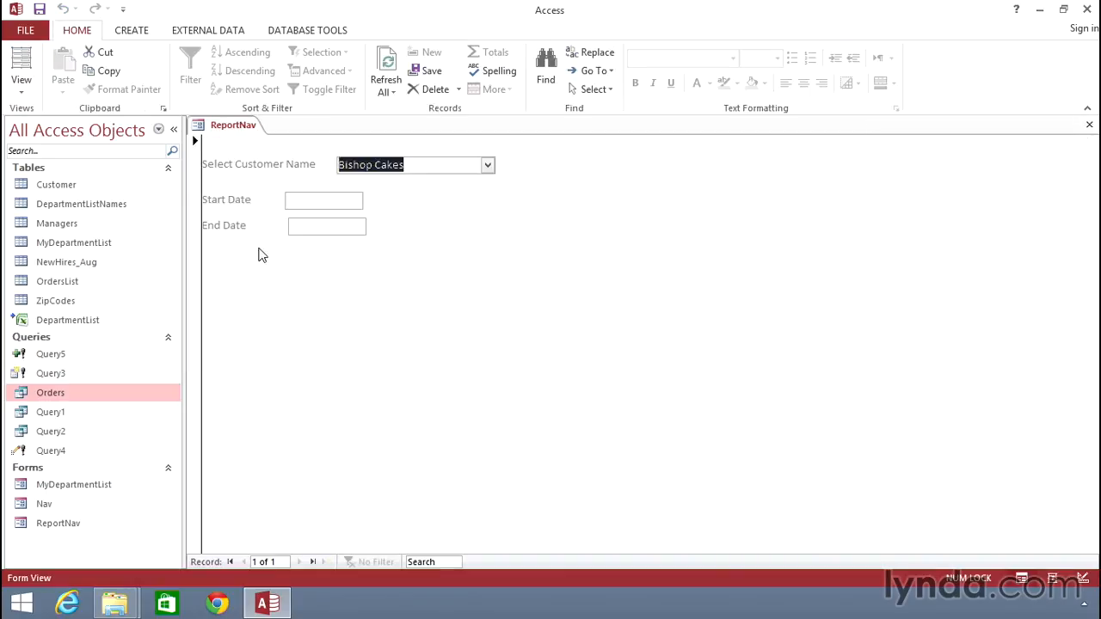
# Open the Orders query in Design View, review the Order Date criterion in the Zoom window, and delete it.
pyautogui.rightClick(88, 398)
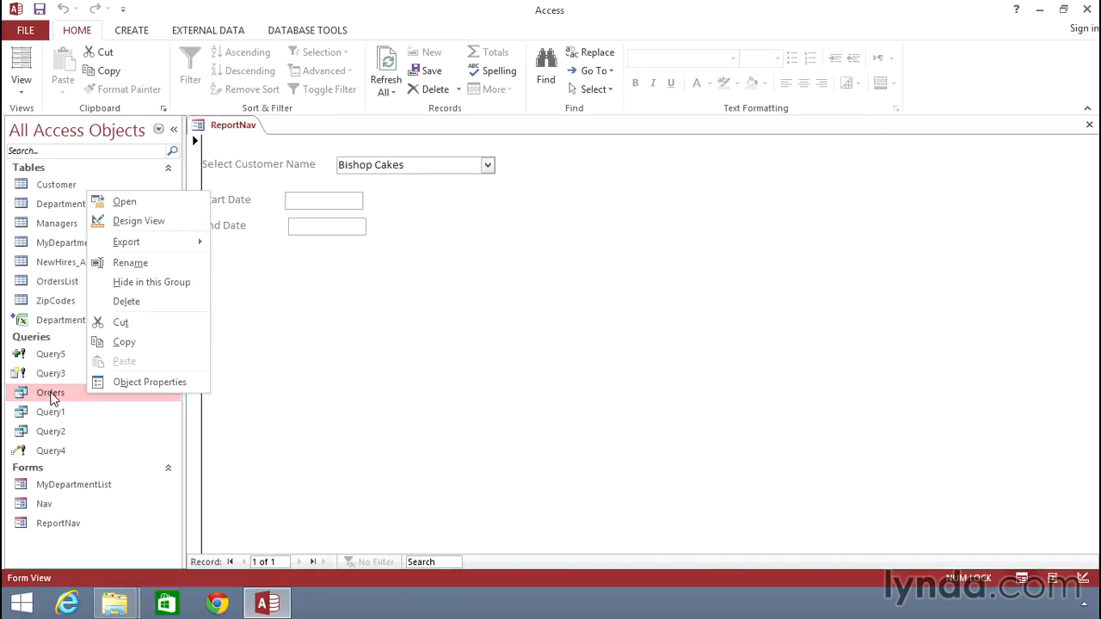
pyautogui.click(151, 222)
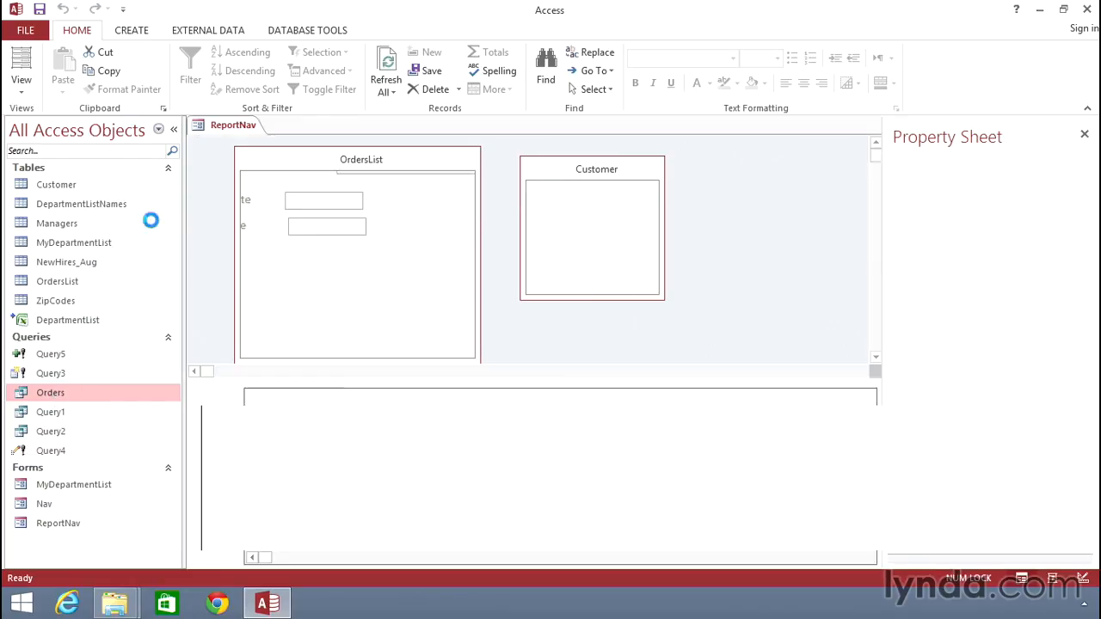
pyautogui.rightClick(495, 450)
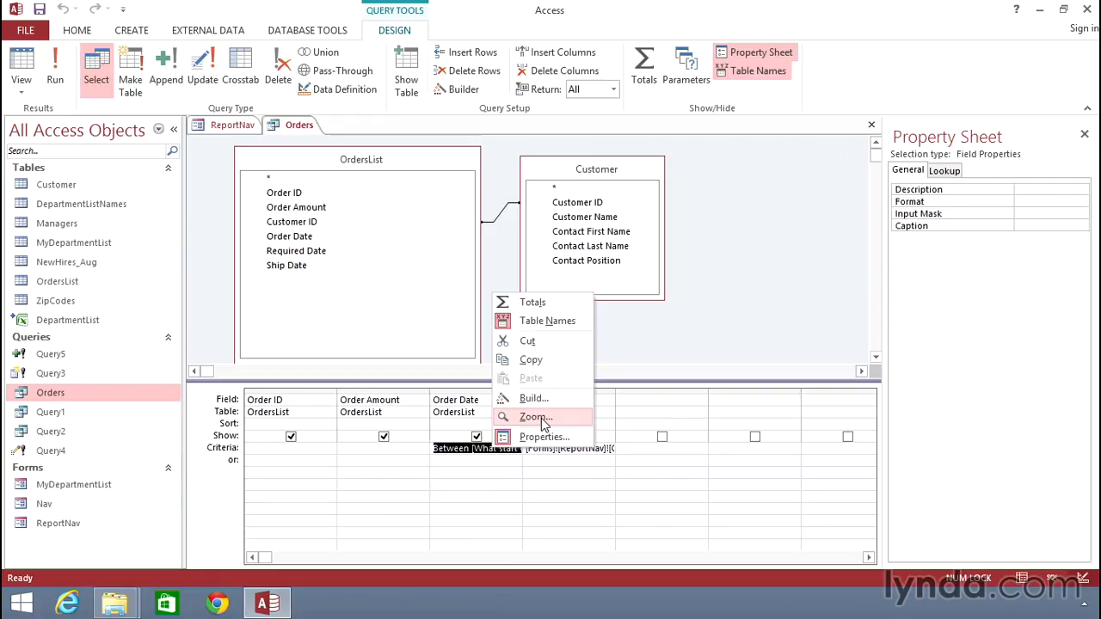
pyautogui.click(535, 417)
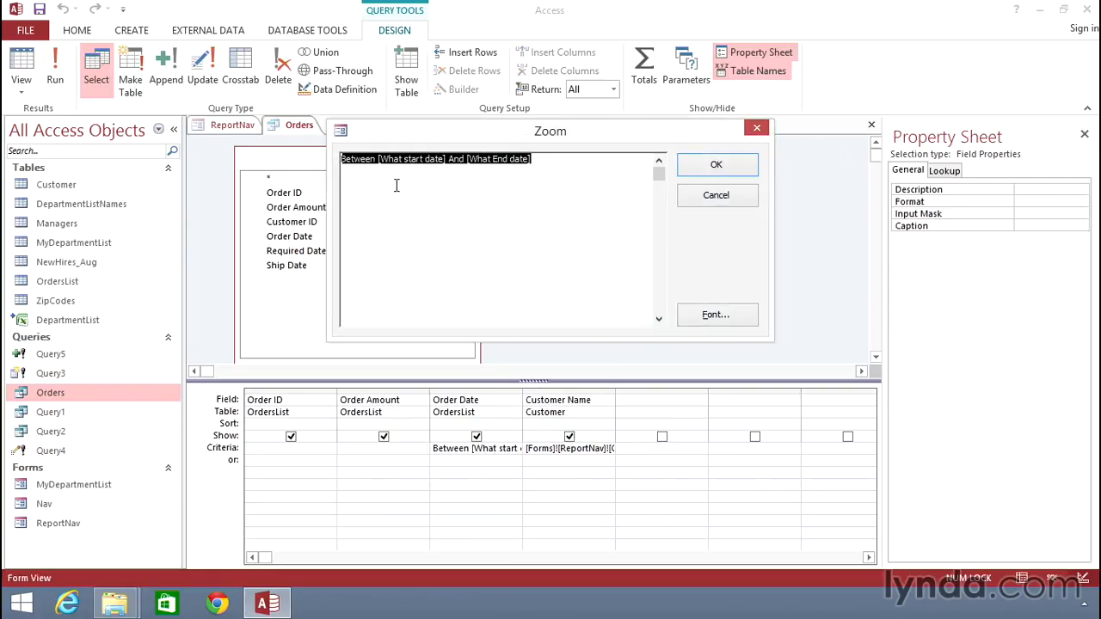
pyautogui.moveTo(376, 159); pyautogui.dragTo(537, 159)
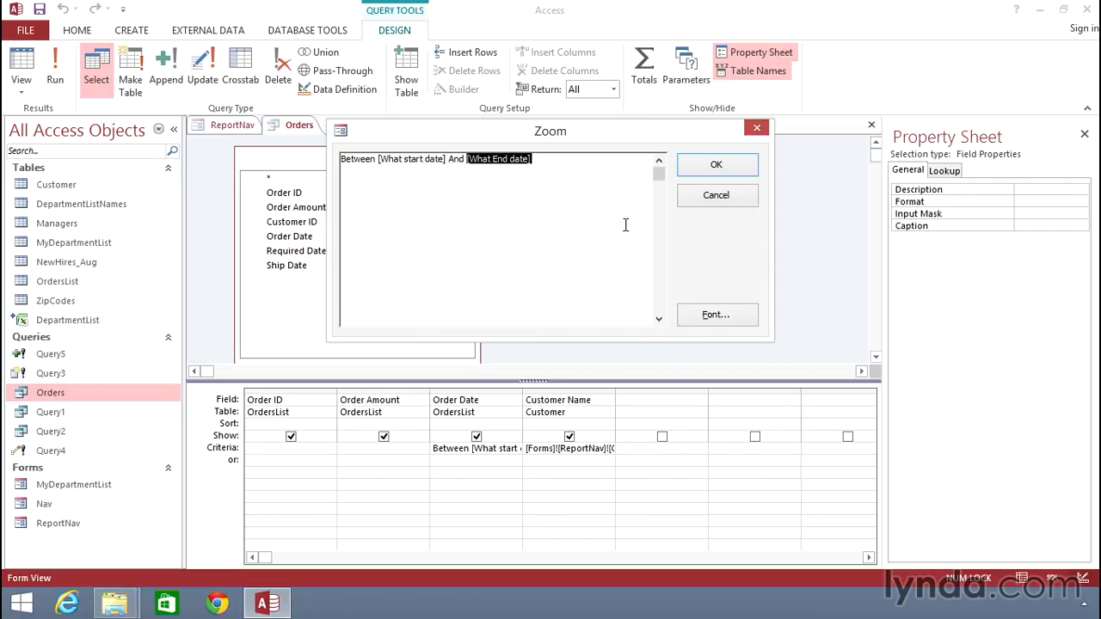
pyautogui.click(728, 204)
pyautogui.press('Delete')
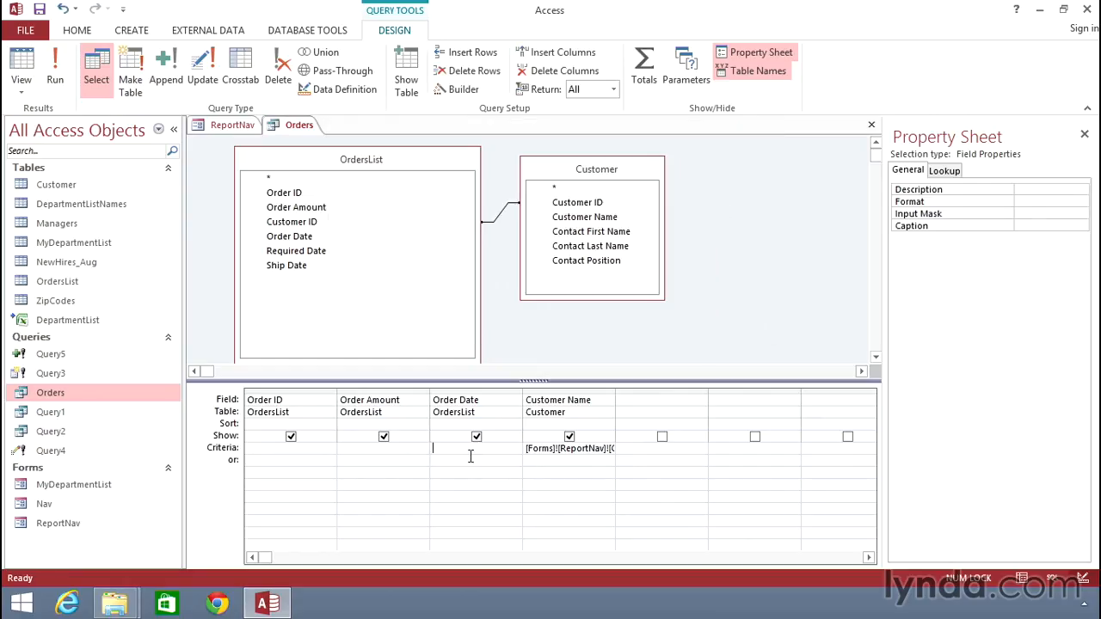
# Open the Expression Builder for the Order Date criterion and list the controls of the loaded ReportNav form.
pyautogui.rightClick(447, 449)
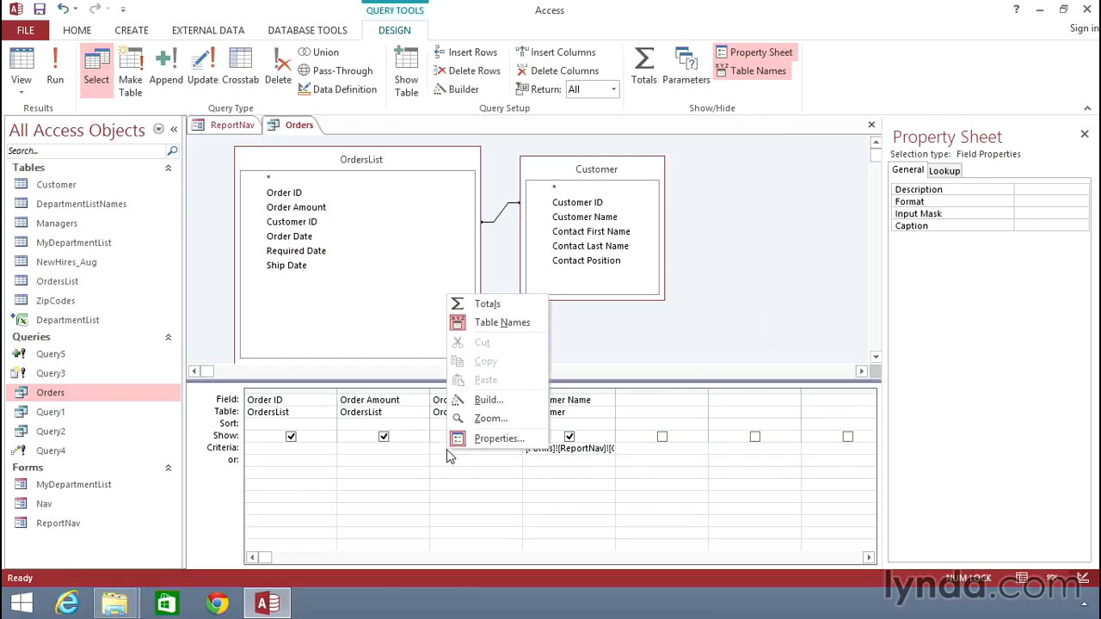
pyautogui.click(493, 406)
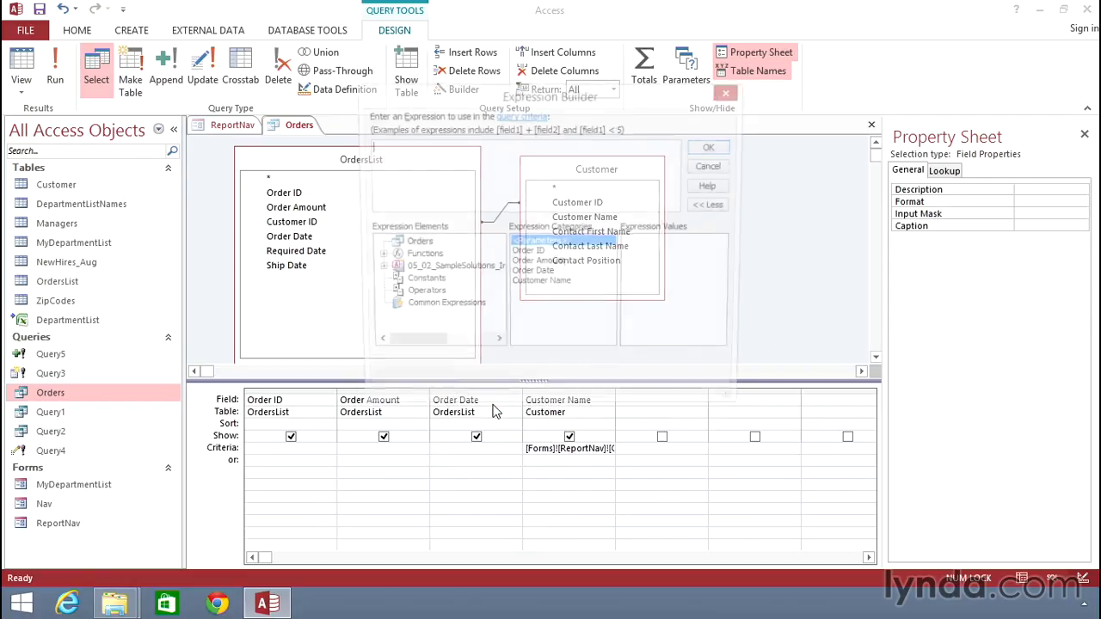
pyautogui.click(376, 269)
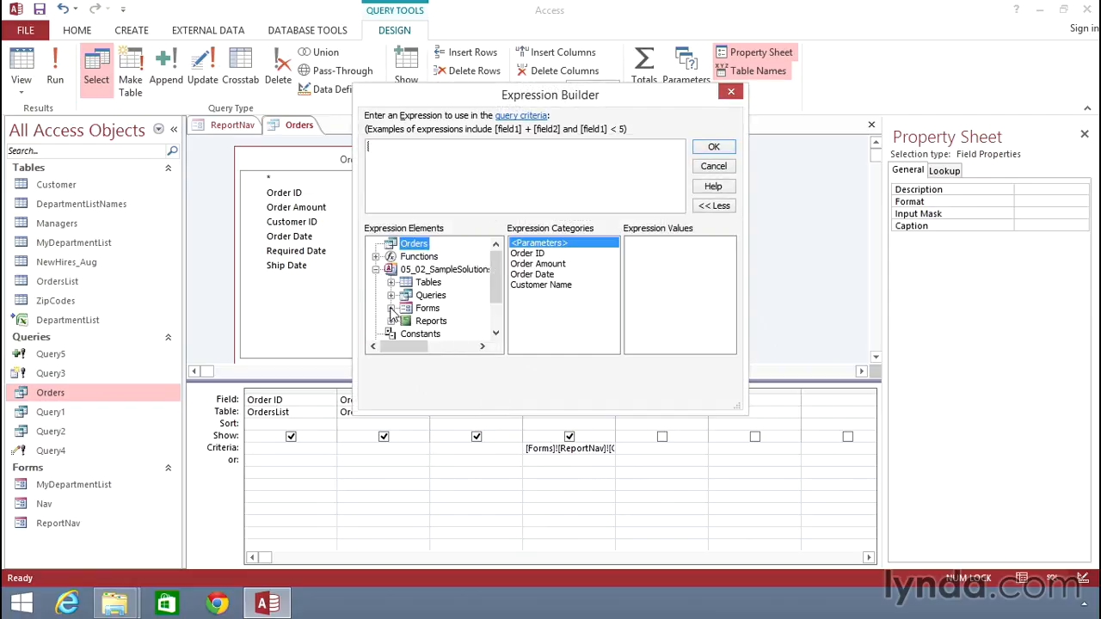
pyautogui.click(391, 308)
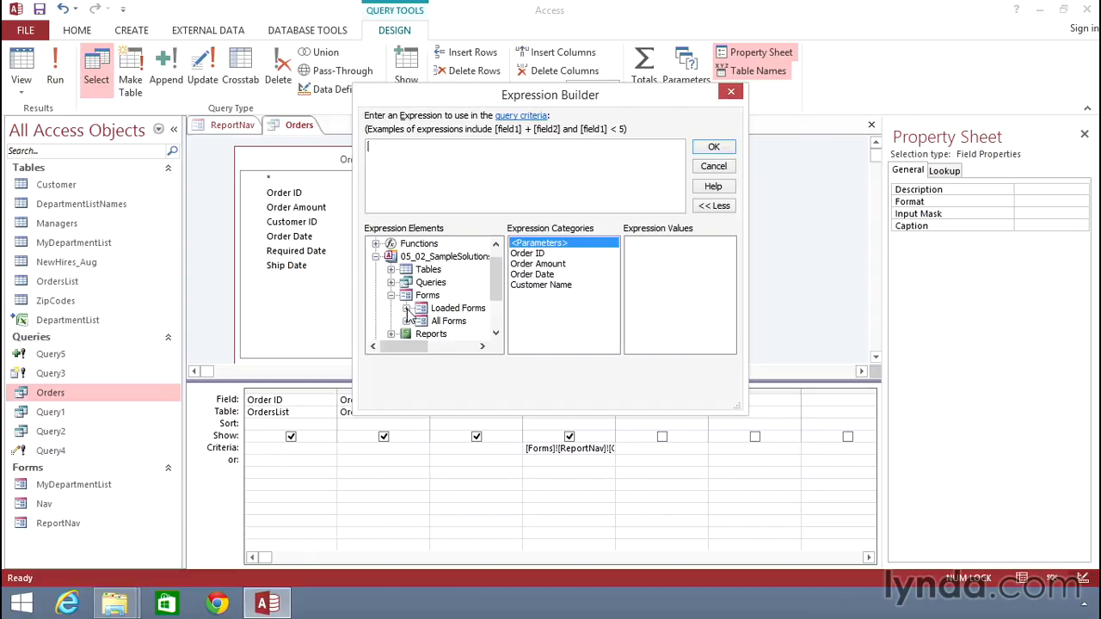
pyautogui.click(406, 309)
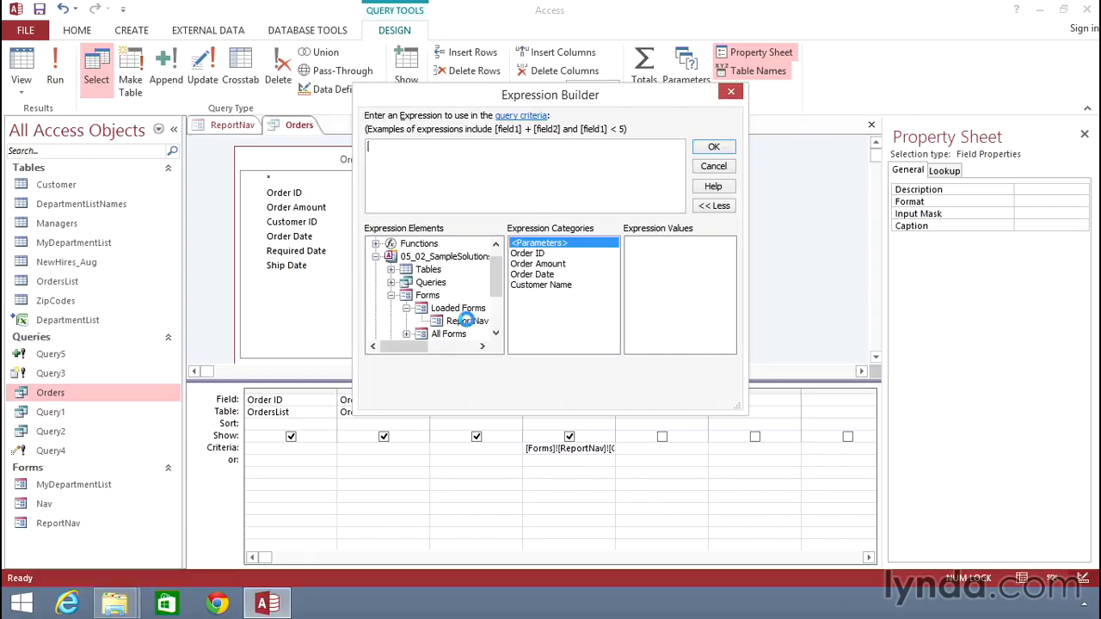
pyautogui.click(468, 324)
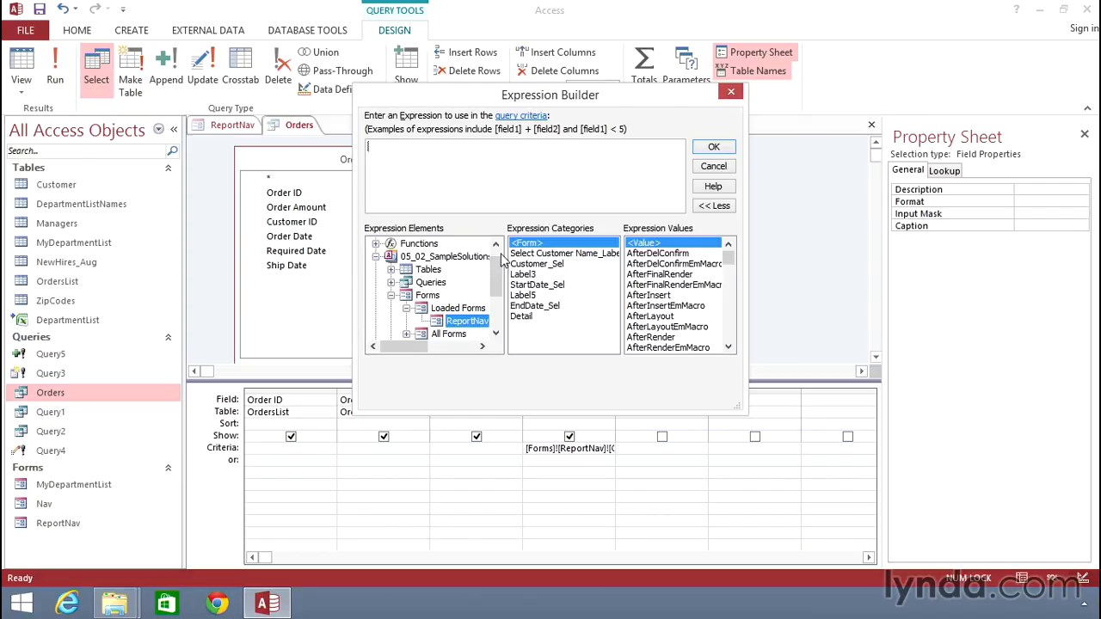
# Build the Order Date criterion as Between Forms![ReportNav]![StartDate_Sel] and Forms![ReportNav]![EndDate_Sel], and accept it.
pyautogui.click(410, 170)
pyautogui.write('Between')
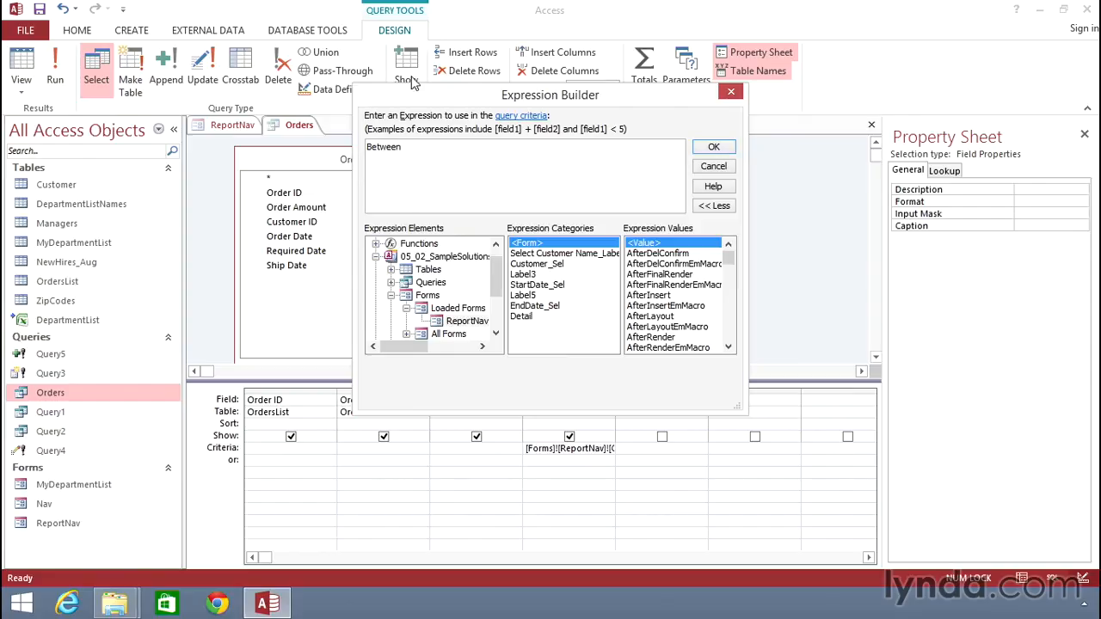
pyautogui.doubleClick(542, 286)
pyautogui.write('and')
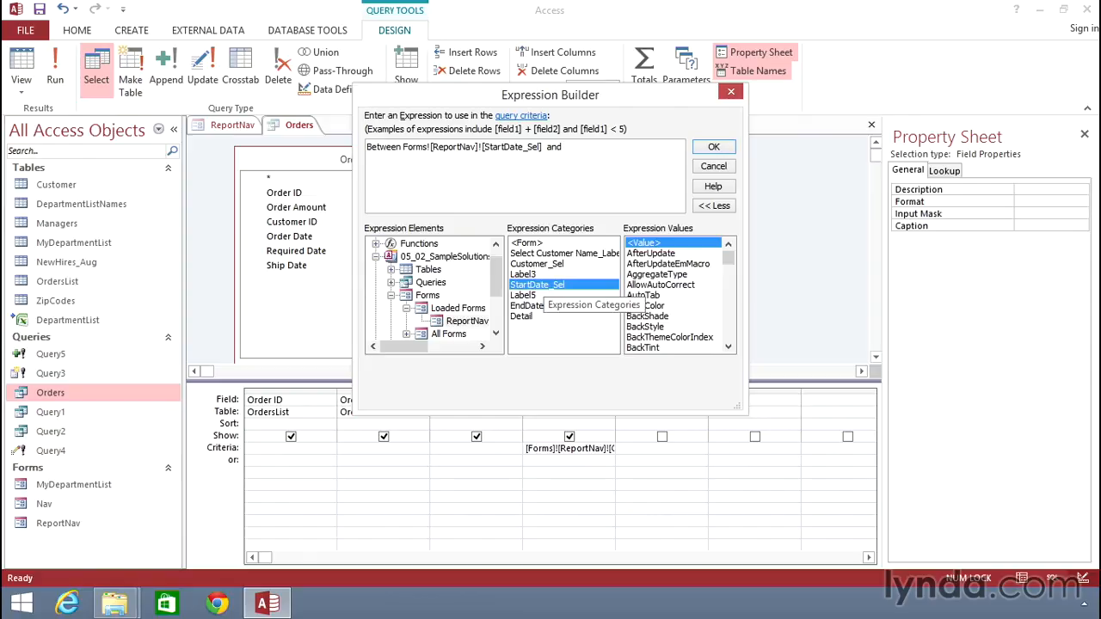
pyautogui.doubleClick(537, 307)
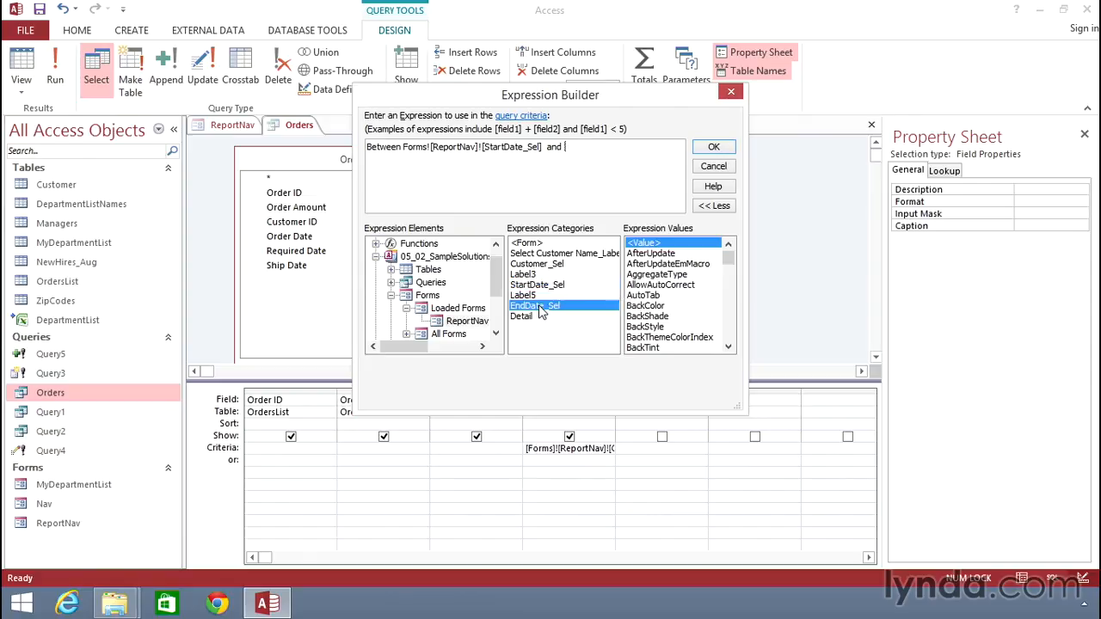
pyautogui.click(713, 148)
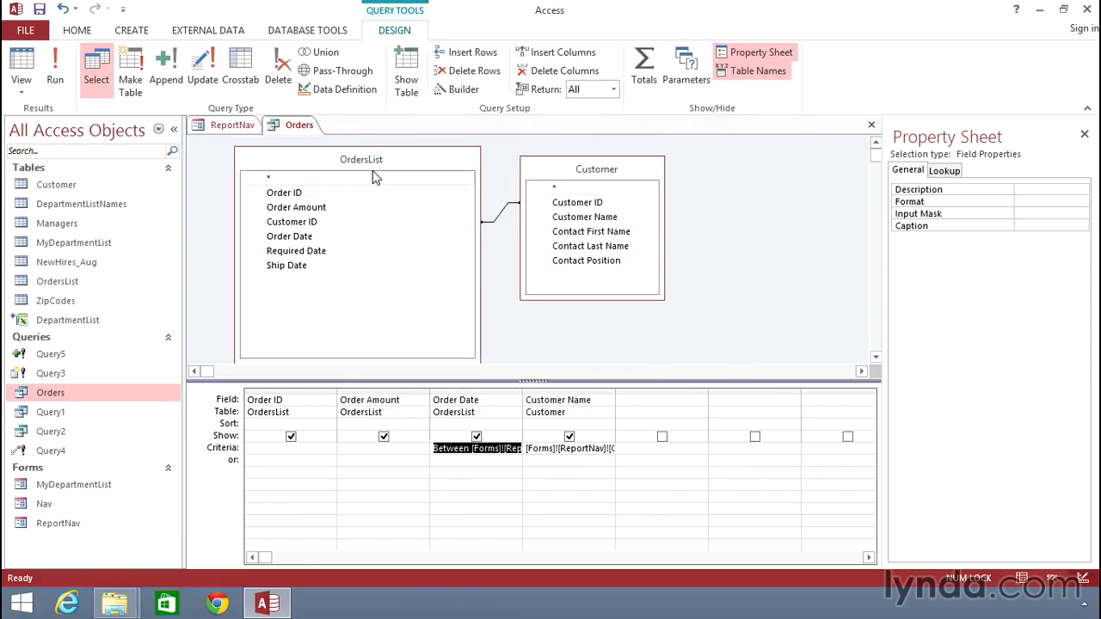
# Save and close the Orders query.
pyautogui.rightClick(293, 131)
pyautogui.click(304, 140)
pyautogui.rightClick(299, 129)
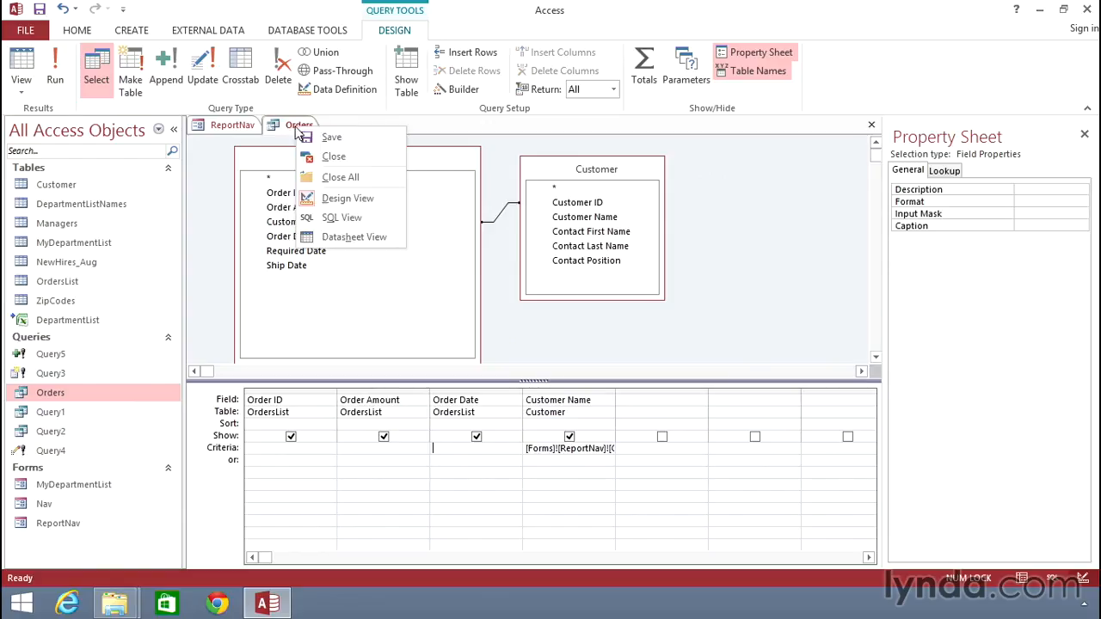
pyautogui.click(327, 157)
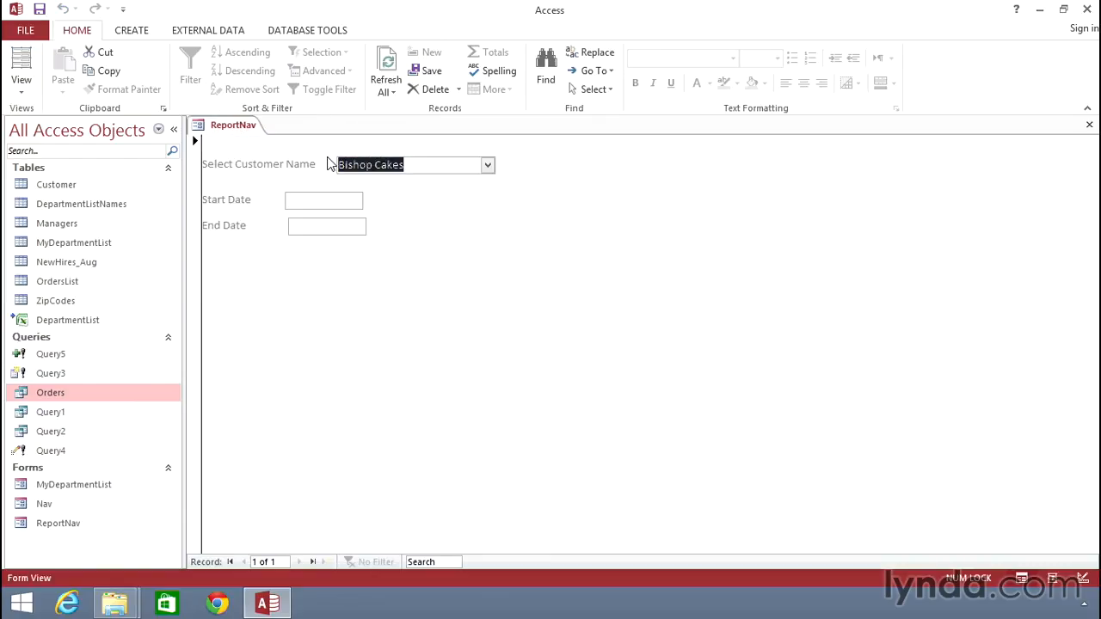
# Switch ReportNav to Design View and set the StartDate_Sel text box's format to Short Date.
pyautogui.click(338, 203)
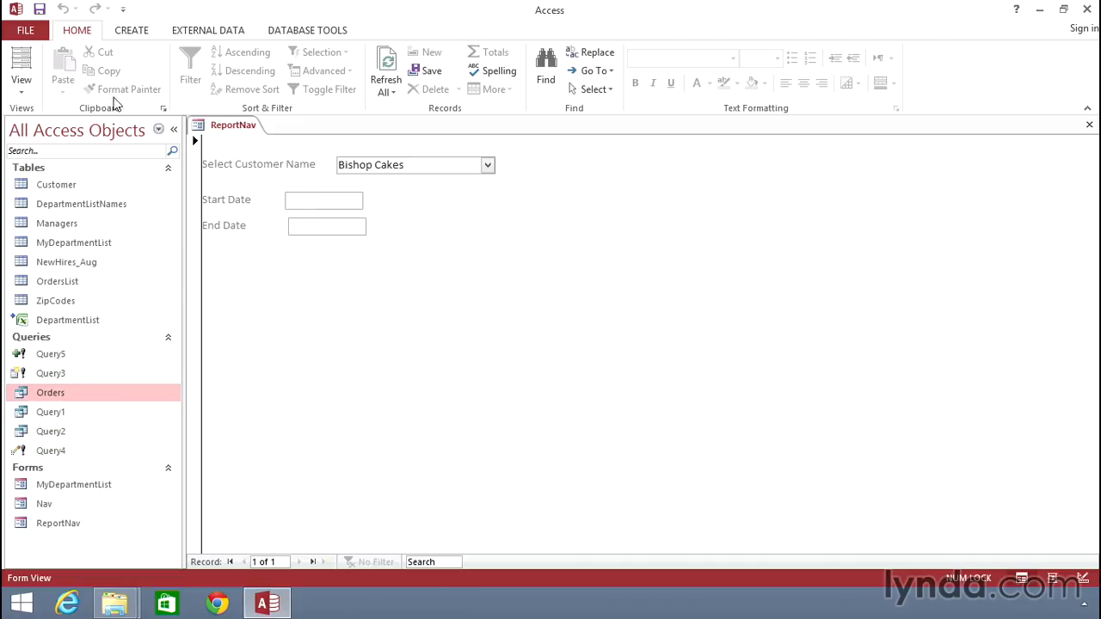
pyautogui.click(22, 90)
pyautogui.click(38, 188)
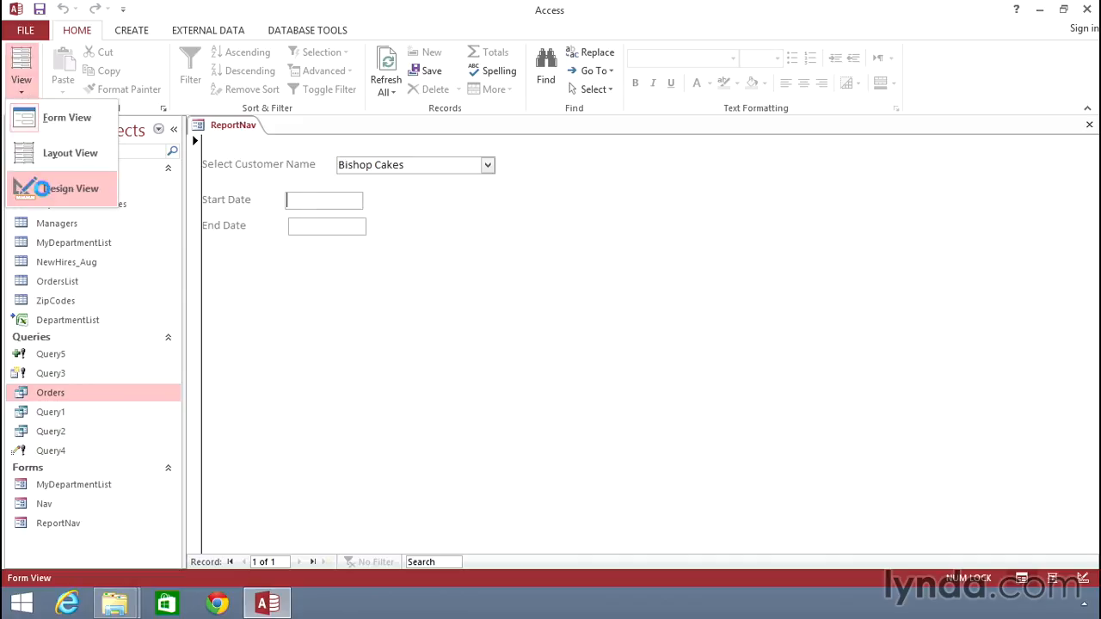
pyautogui.click(346, 234)
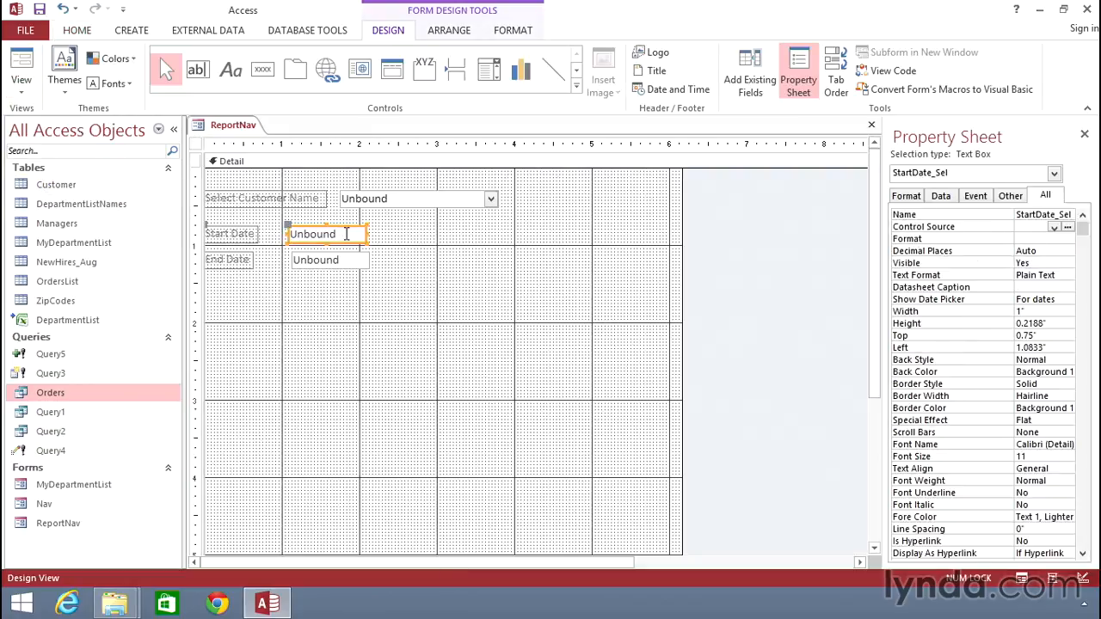
pyautogui.click(907, 196)
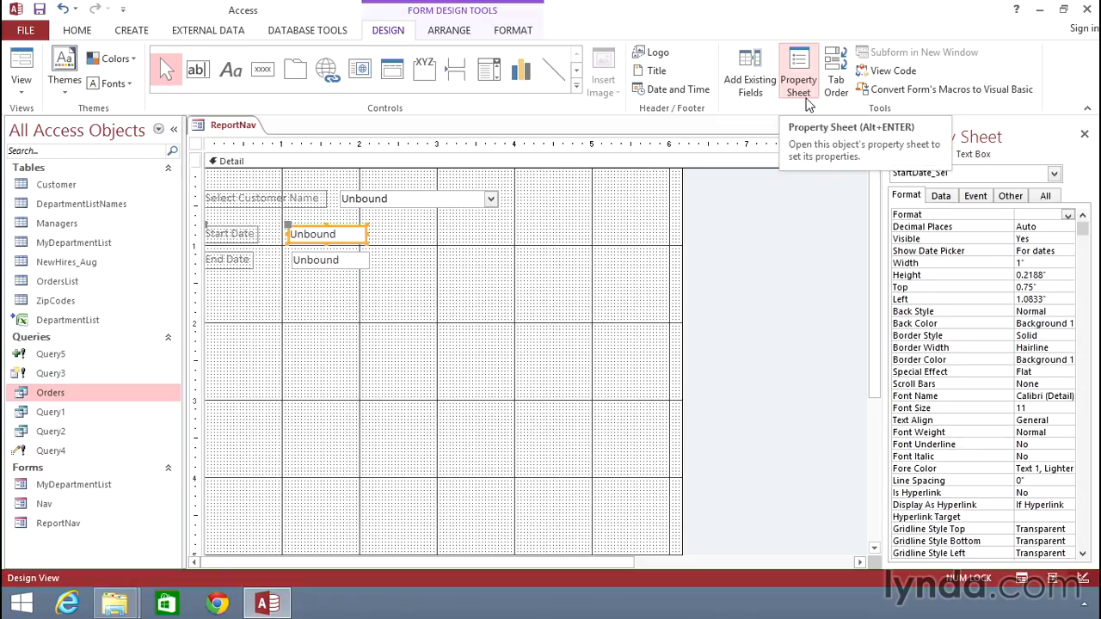
pyautogui.rightClick(344, 237)
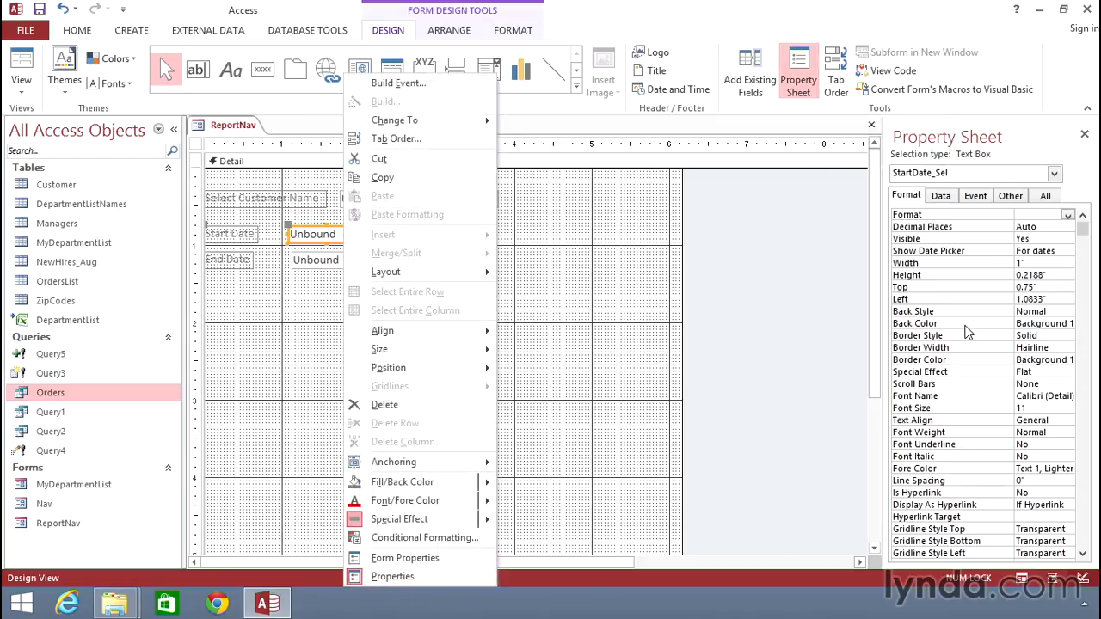
pyautogui.click(1024, 214)
pyautogui.write('short Date')
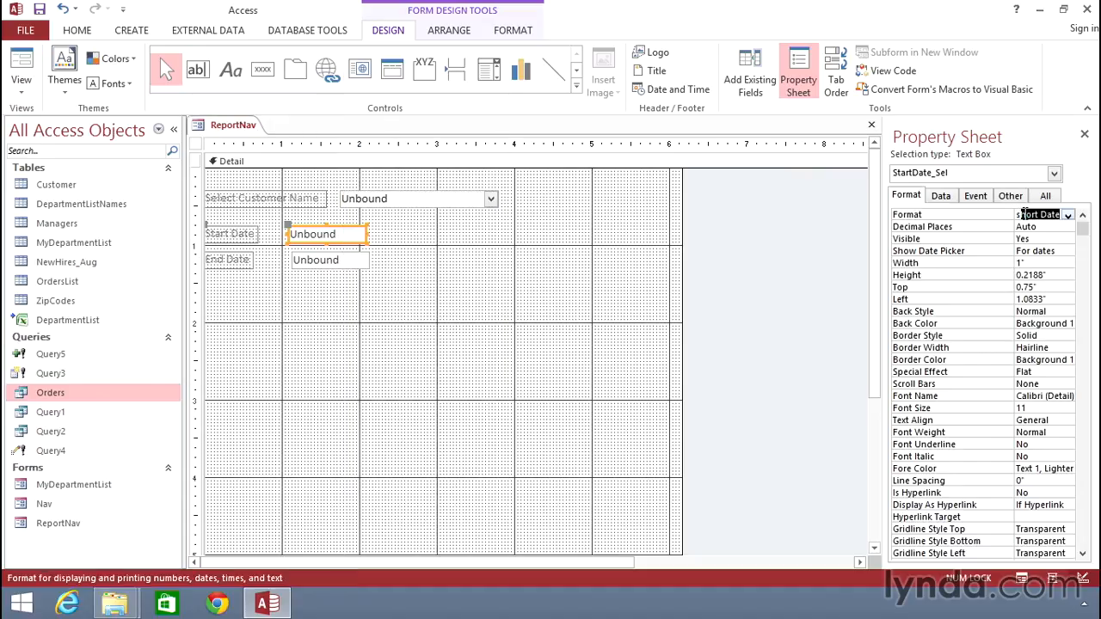
pyautogui.click(1067, 215)
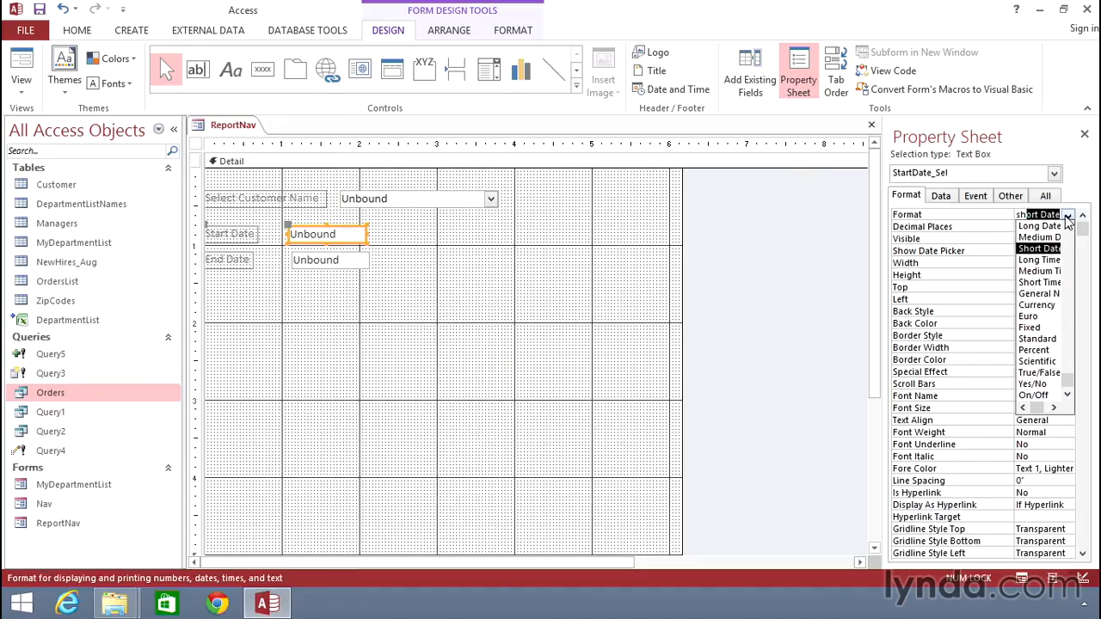
pyautogui.click(1067, 216)
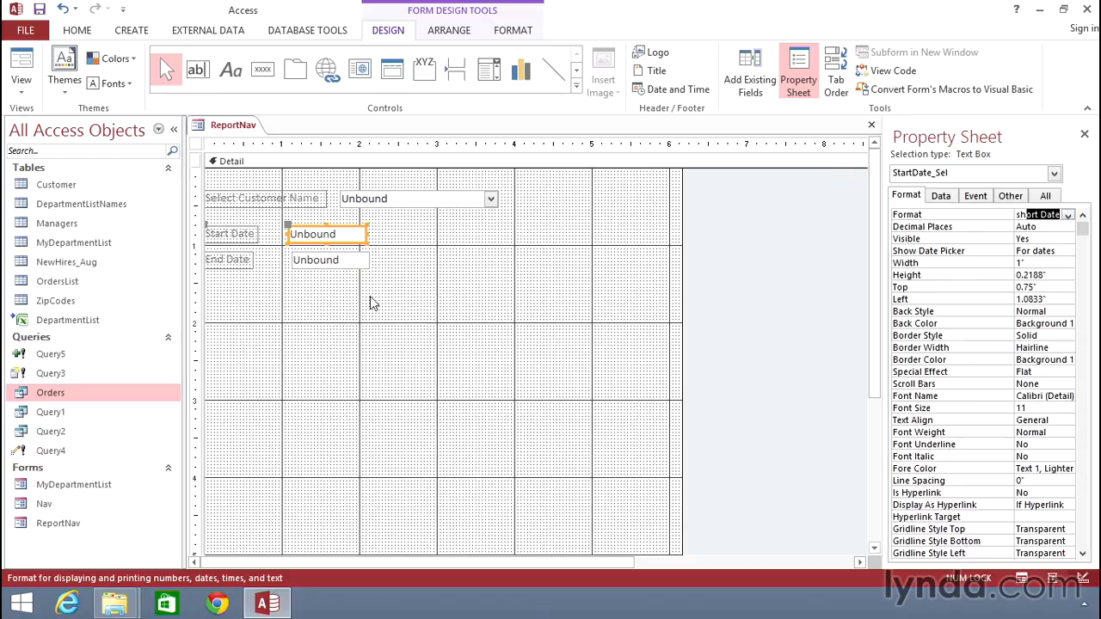
# Set the EndDate_Sel text box's format to Short Date.
pyautogui.click(327, 262)
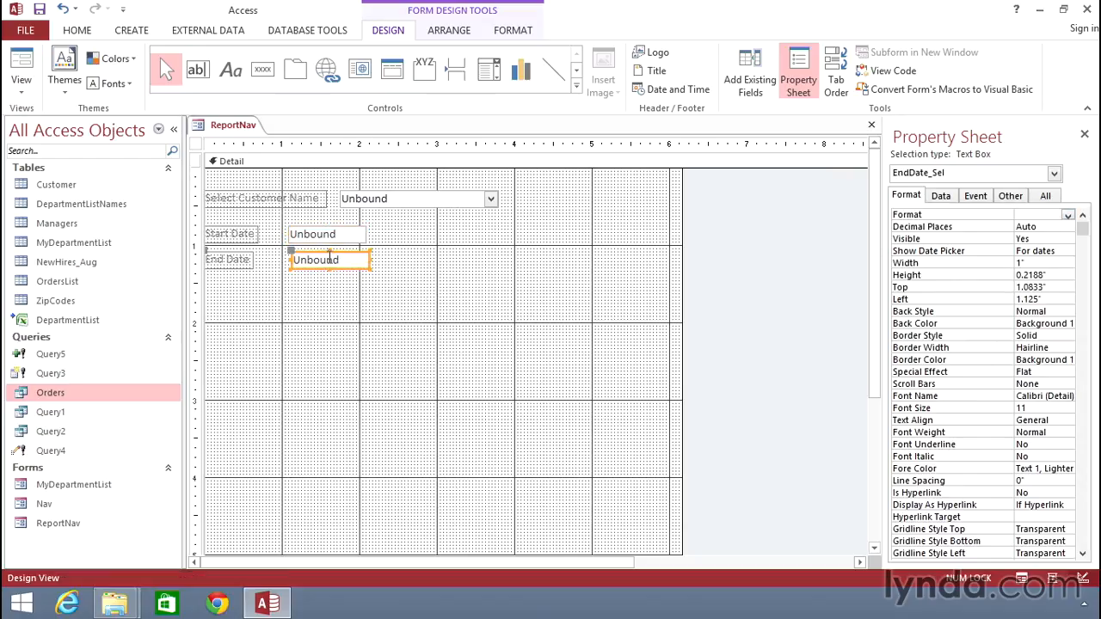
pyautogui.click(1018, 214)
pyautogui.write('Short Date')
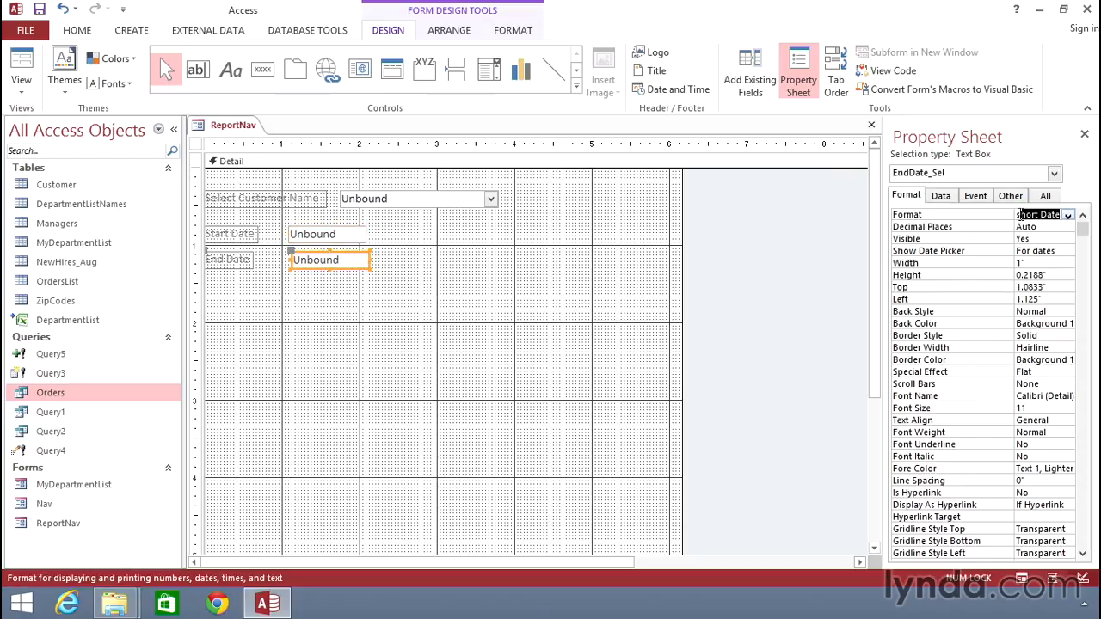
pyautogui.click(1067, 216)
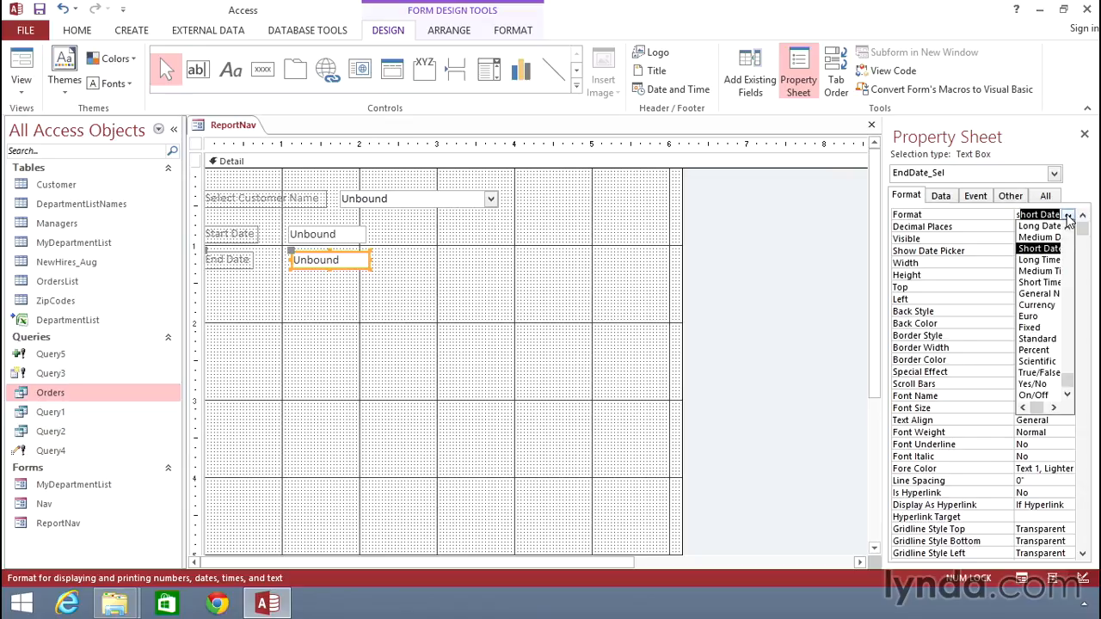
pyautogui.click(1068, 221)
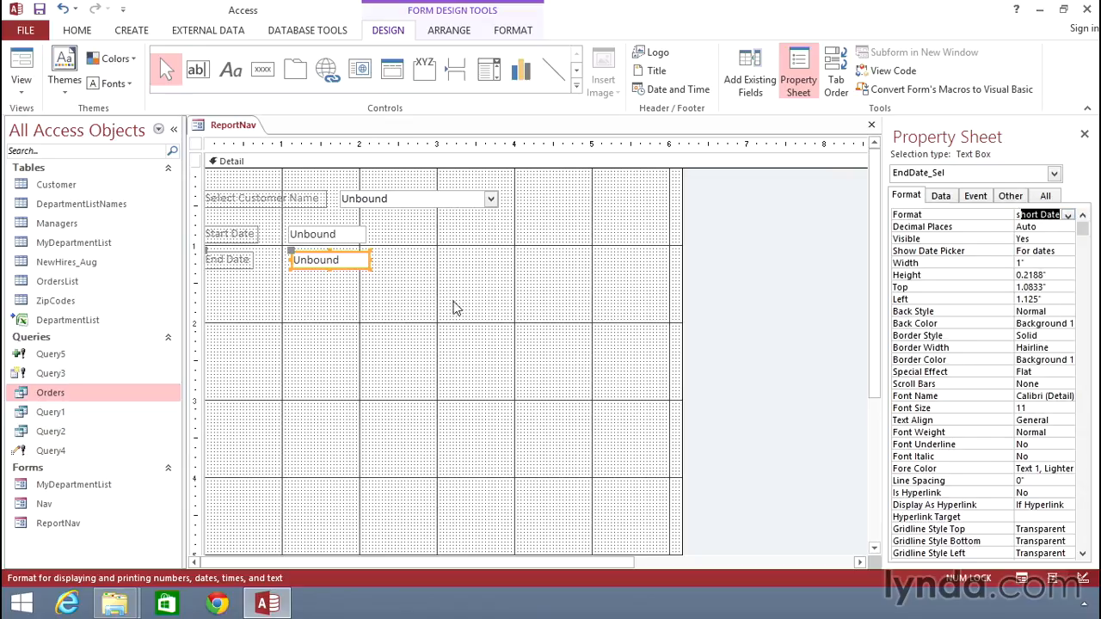
# Switch ReportNav to Form View and try out the Start Date box's calendar picker without choosing a date.
pyautogui.click(409, 300)
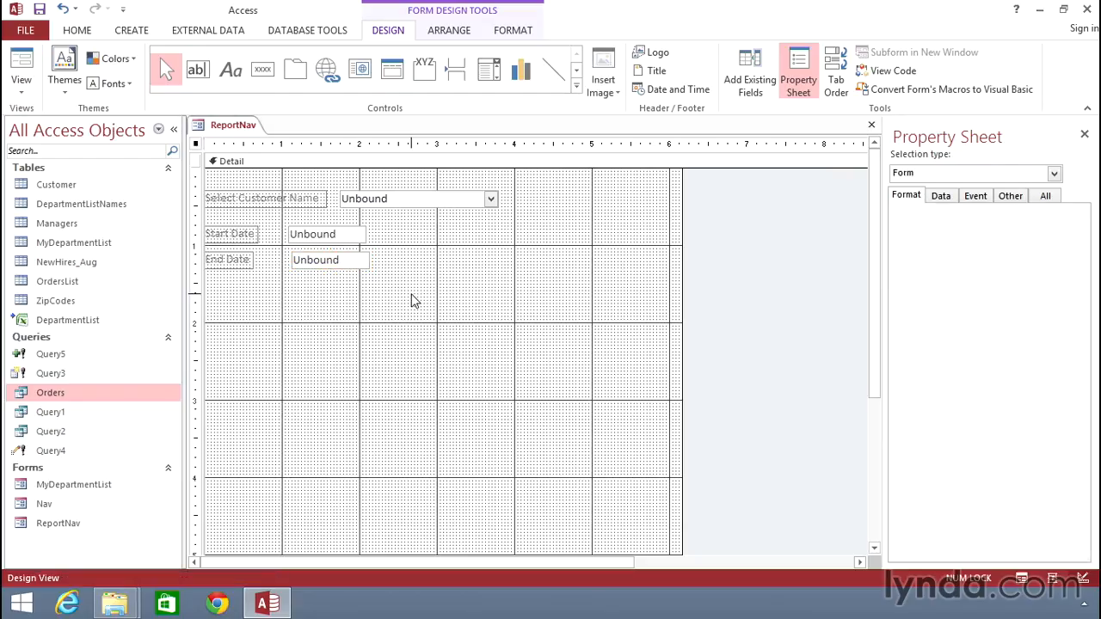
pyautogui.click(22, 64)
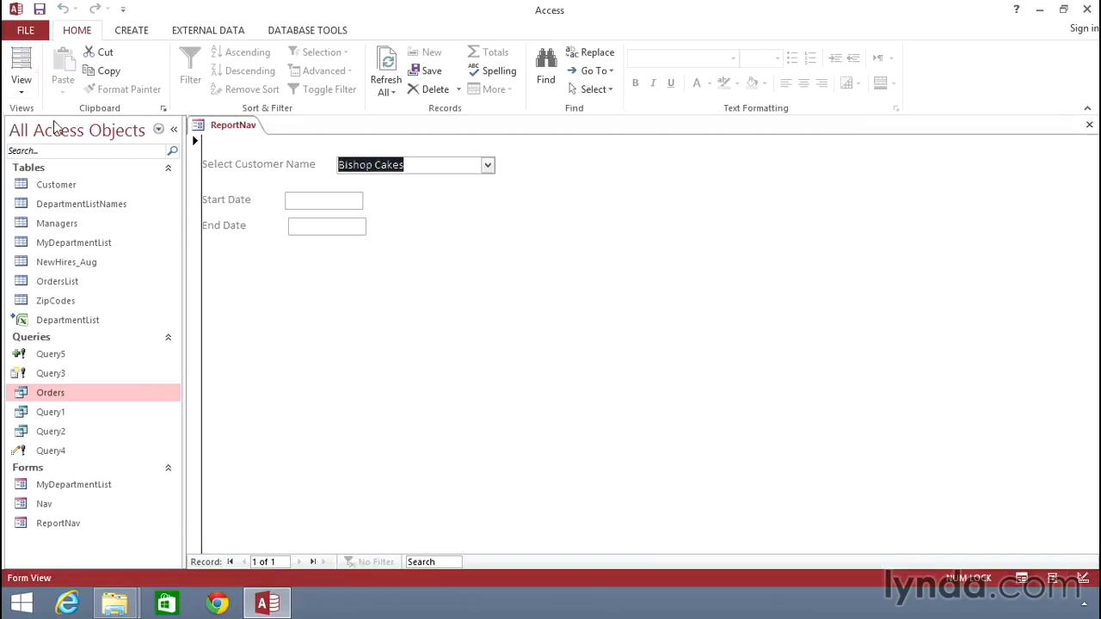
pyautogui.click(354, 200)
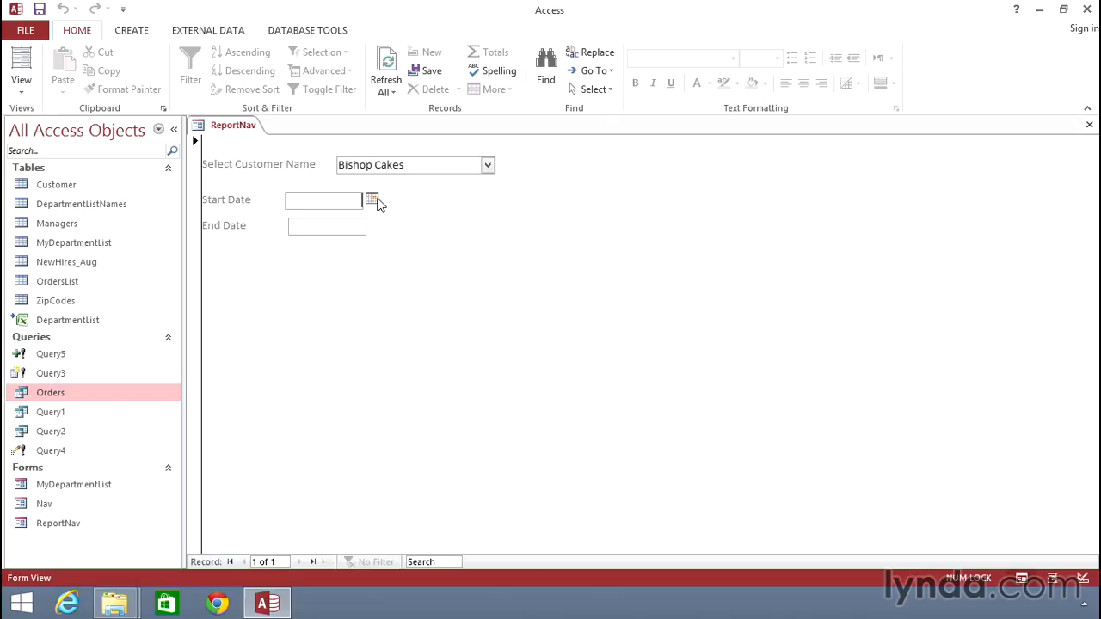
pyautogui.click(373, 201)
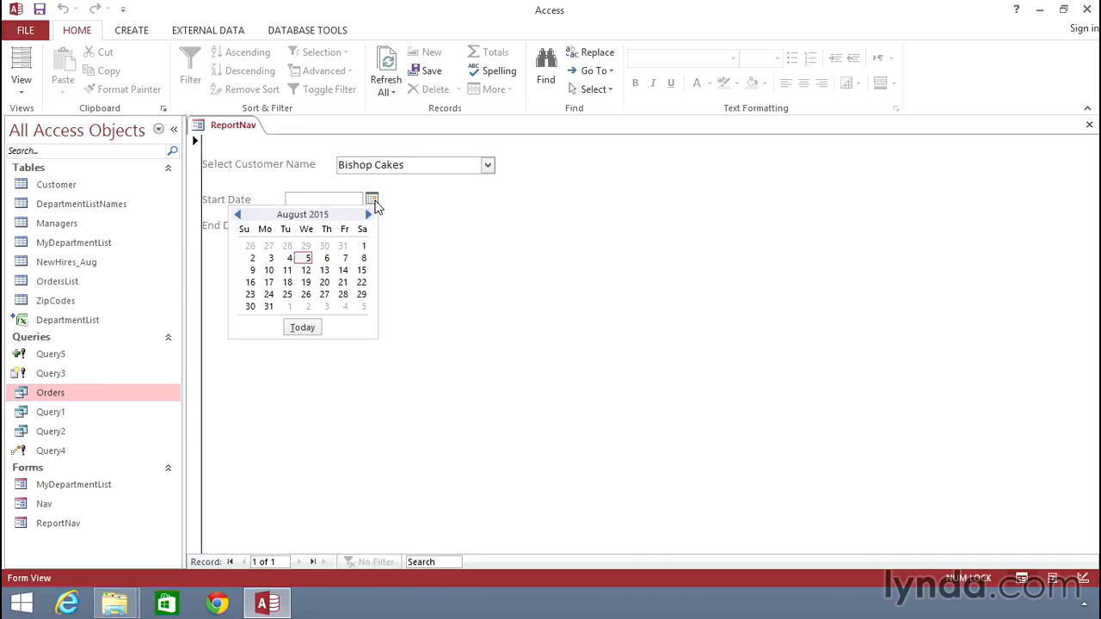
pyautogui.click(346, 206)
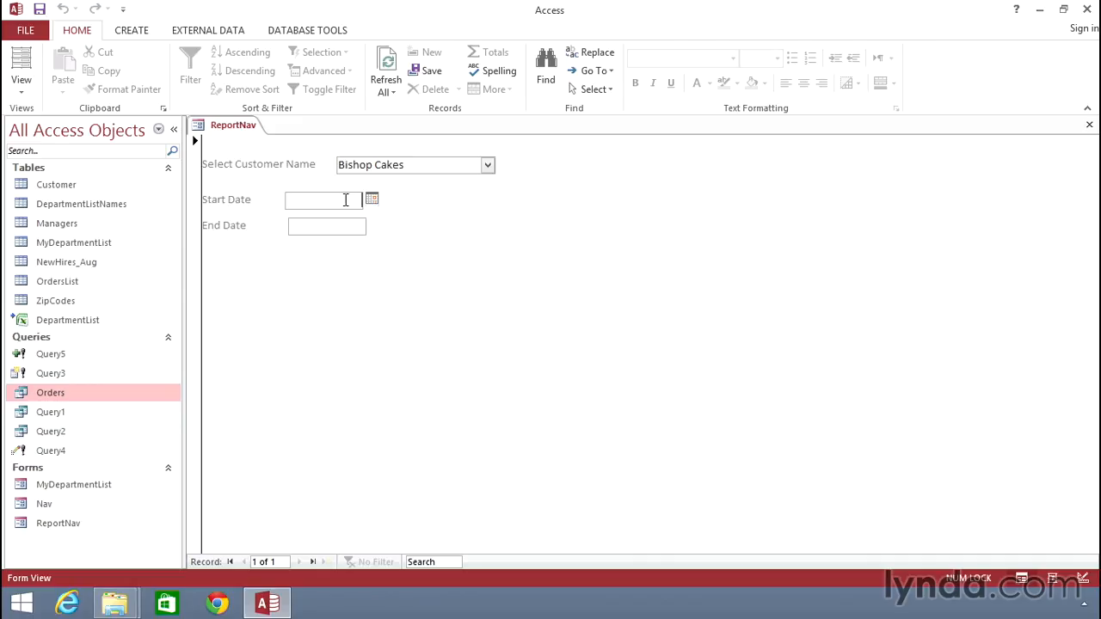
# Enter 1/1/2015 as the start date and 6/1/2015 as the end date, and select Small Bank USA as the customer.
pyautogui.write('1/1/2015')
pyautogui.click(331, 226)
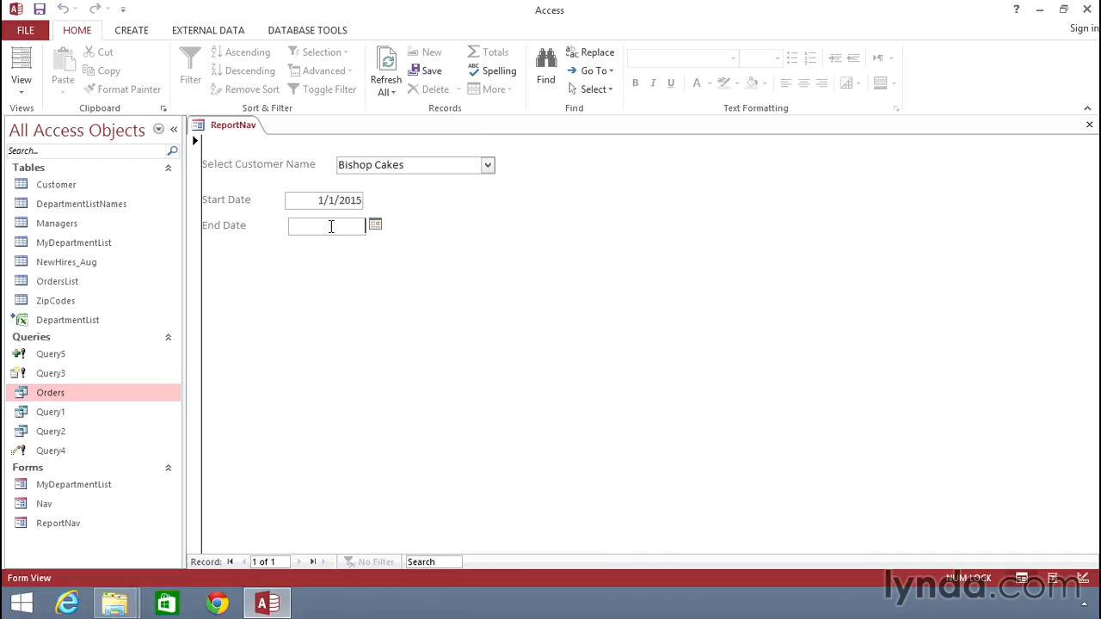
pyautogui.write('6/1/2015')
pyautogui.click(487, 166)
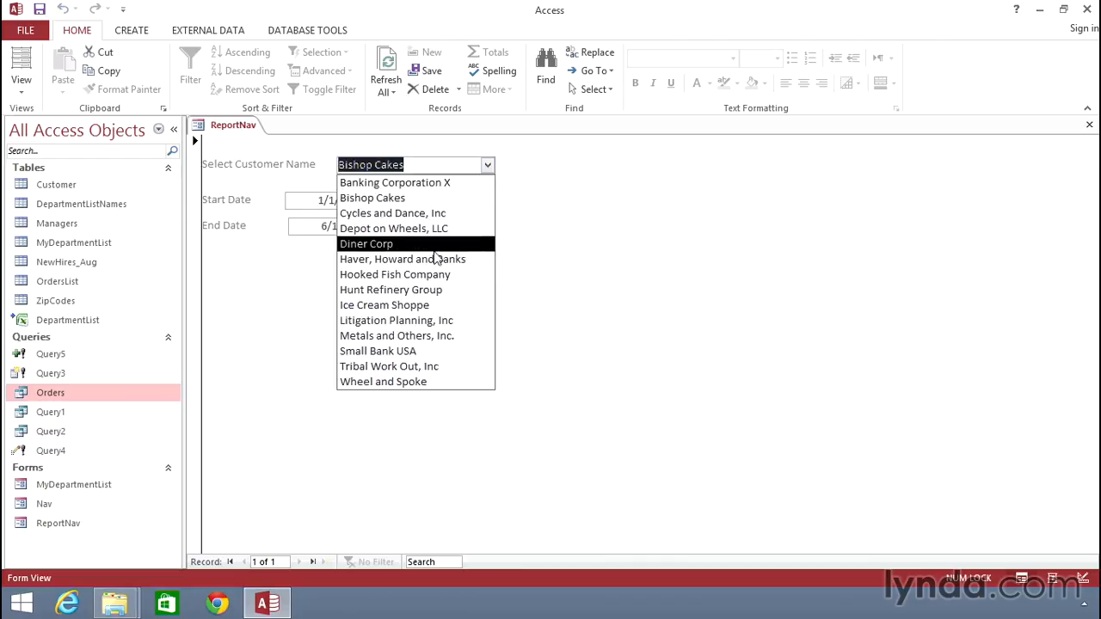
pyautogui.click(421, 350)
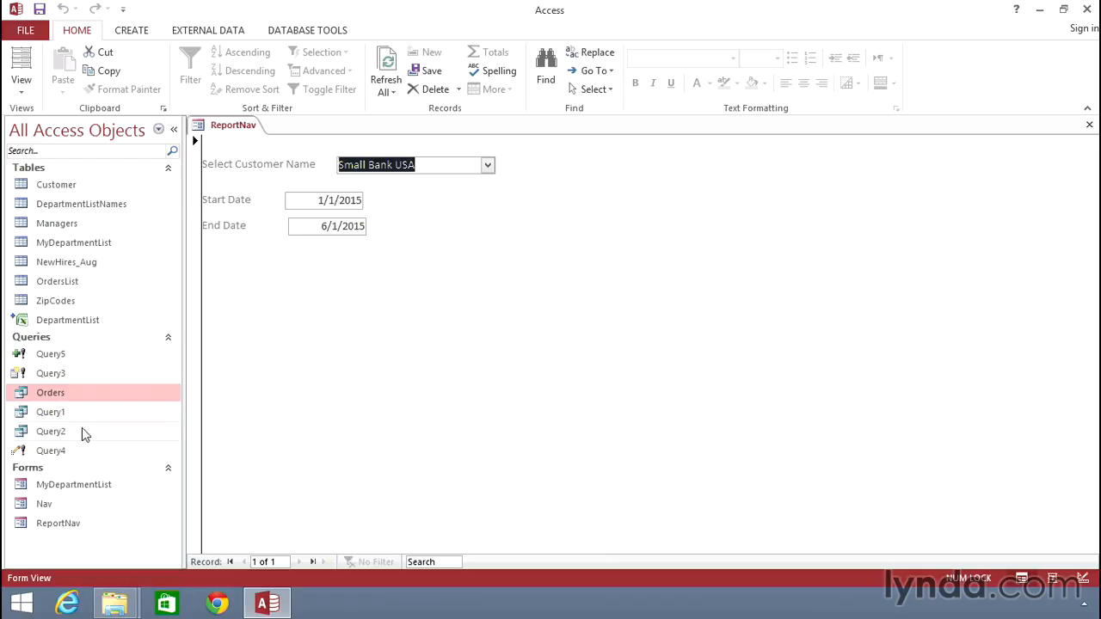
# Run the Orders query to check its records against the form's selections, and close the datasheet.
pyautogui.doubleClick(82, 393)
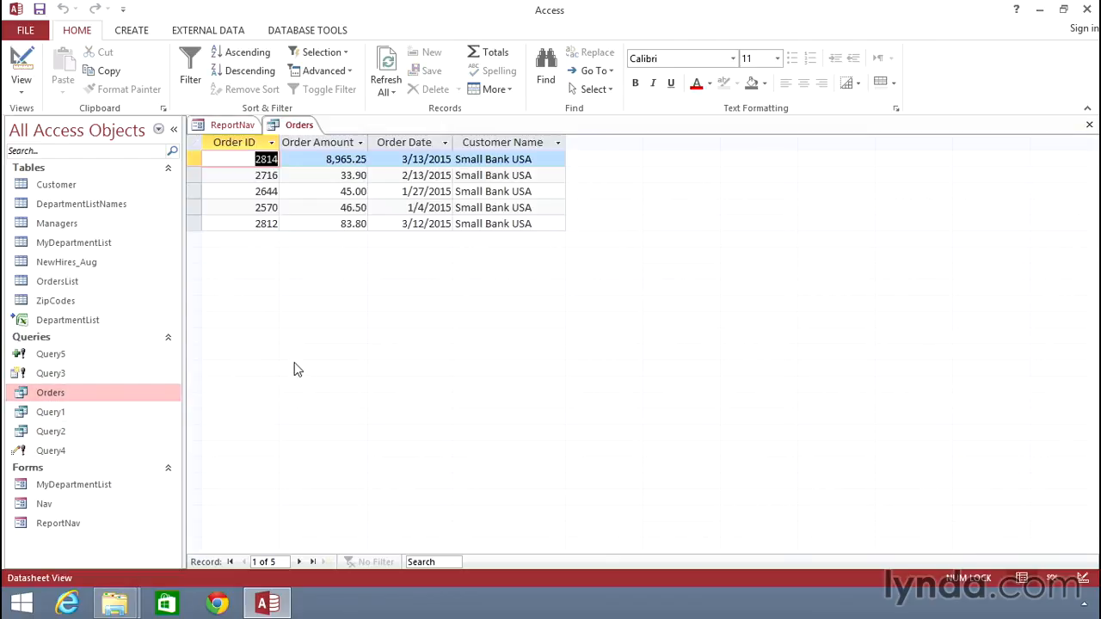
pyautogui.click(1088, 131)
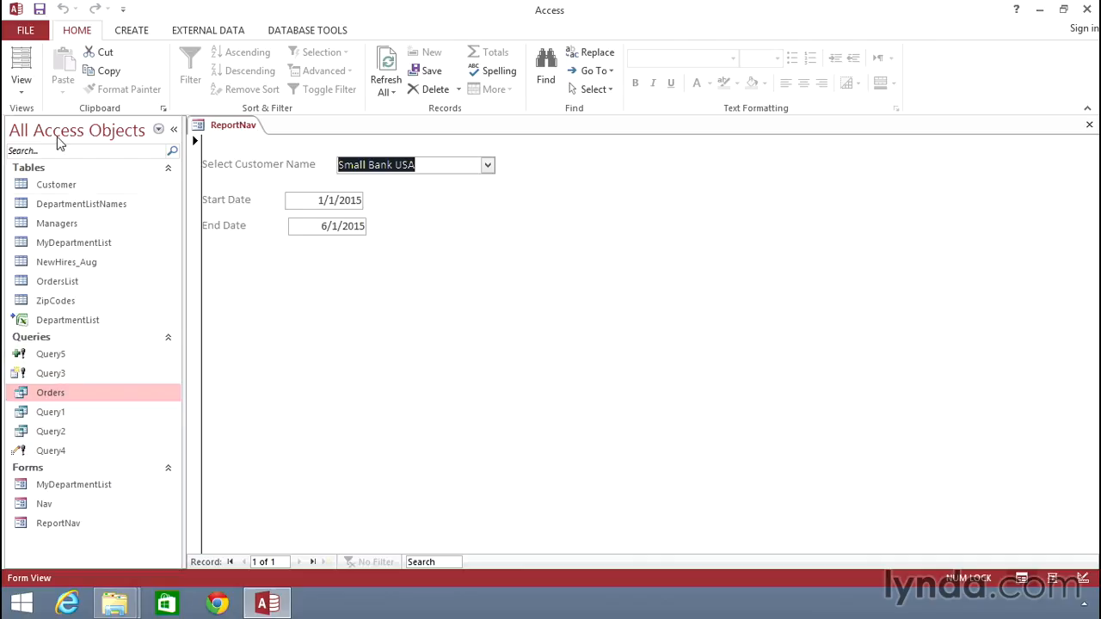
# In ReportNav's Design View, place a command button beside the Start Date box, about 2.6 in across and 0.8 in down, that runs the Orders query.
pyautogui.click(24, 93)
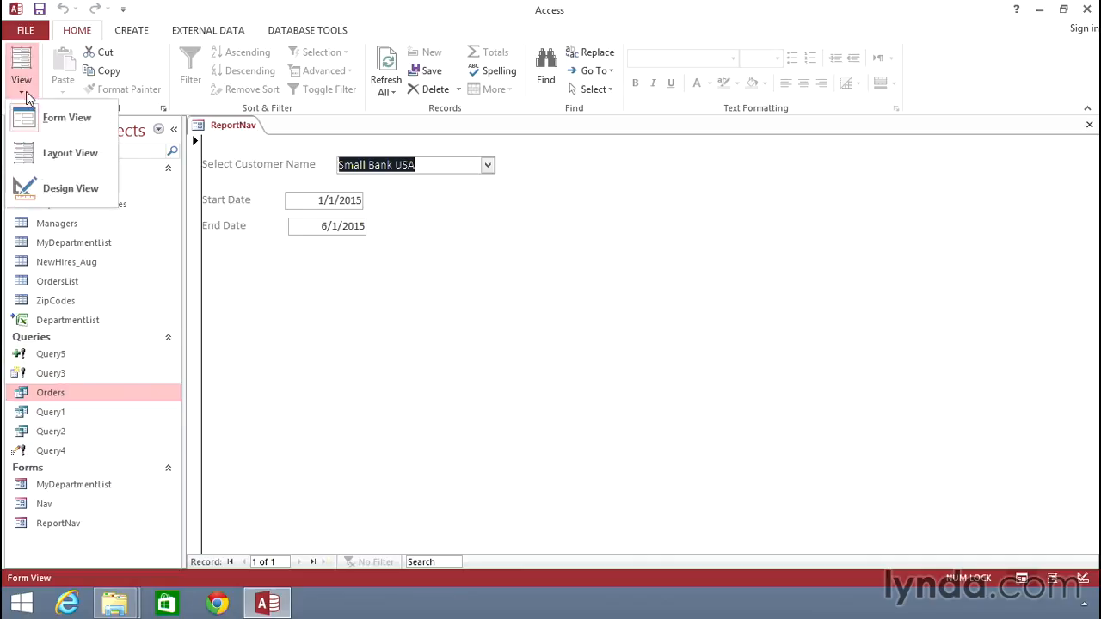
pyautogui.click(42, 187)
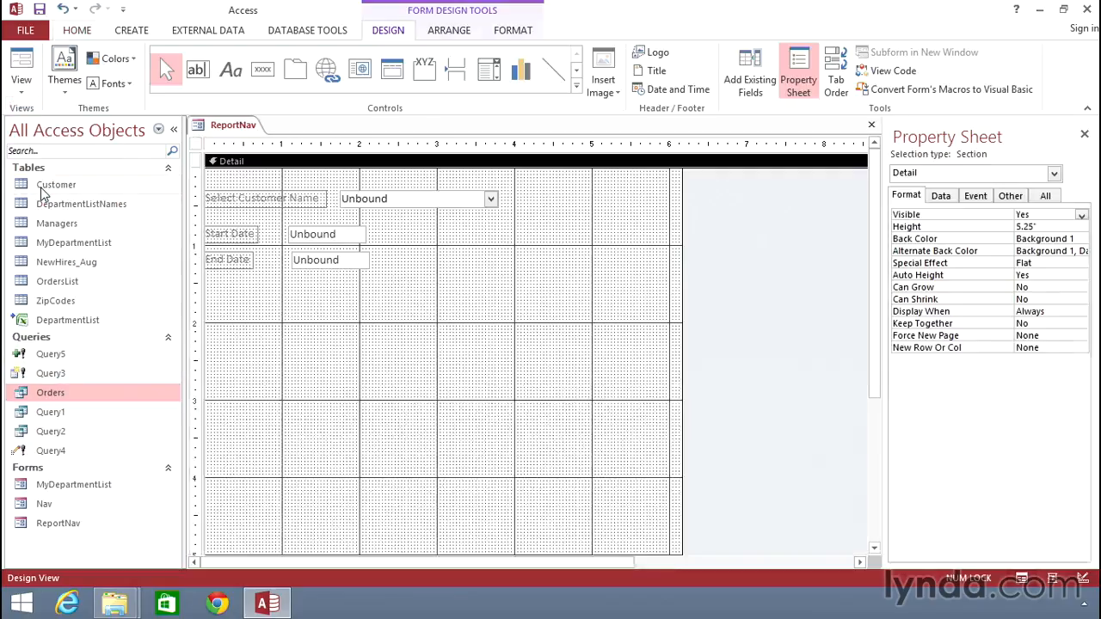
pyautogui.click(263, 73)
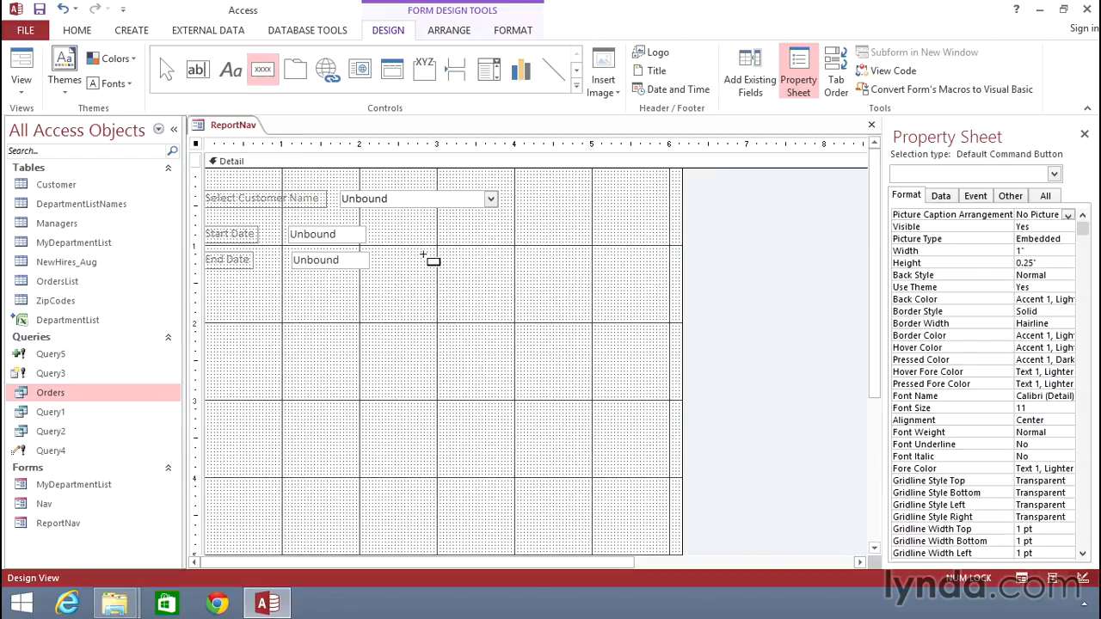
pyautogui.click(407, 227)
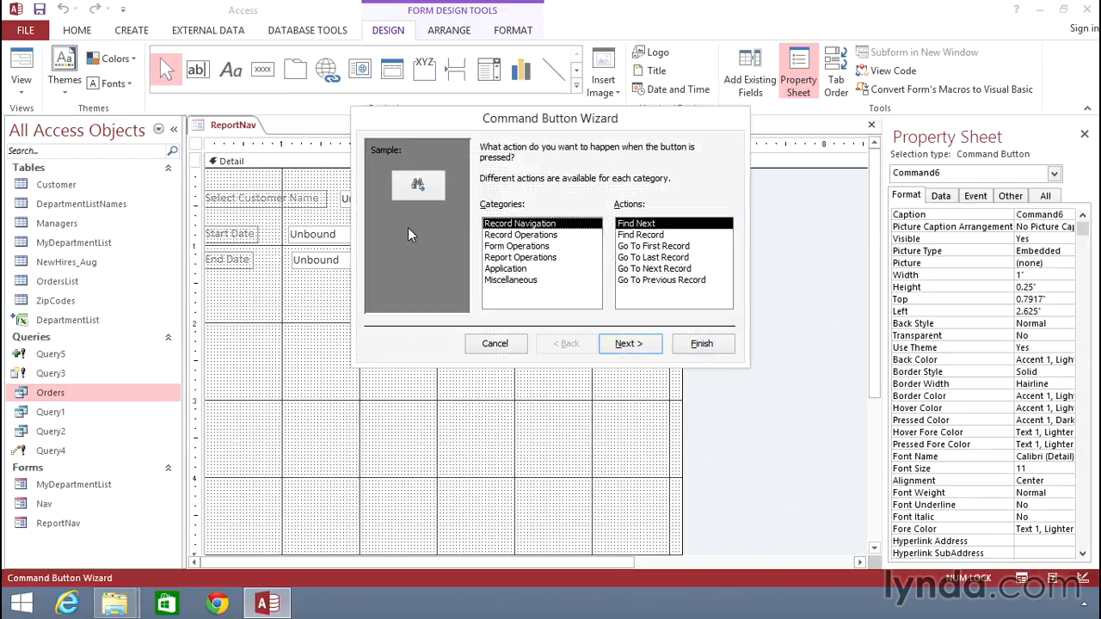
pyautogui.click(524, 282)
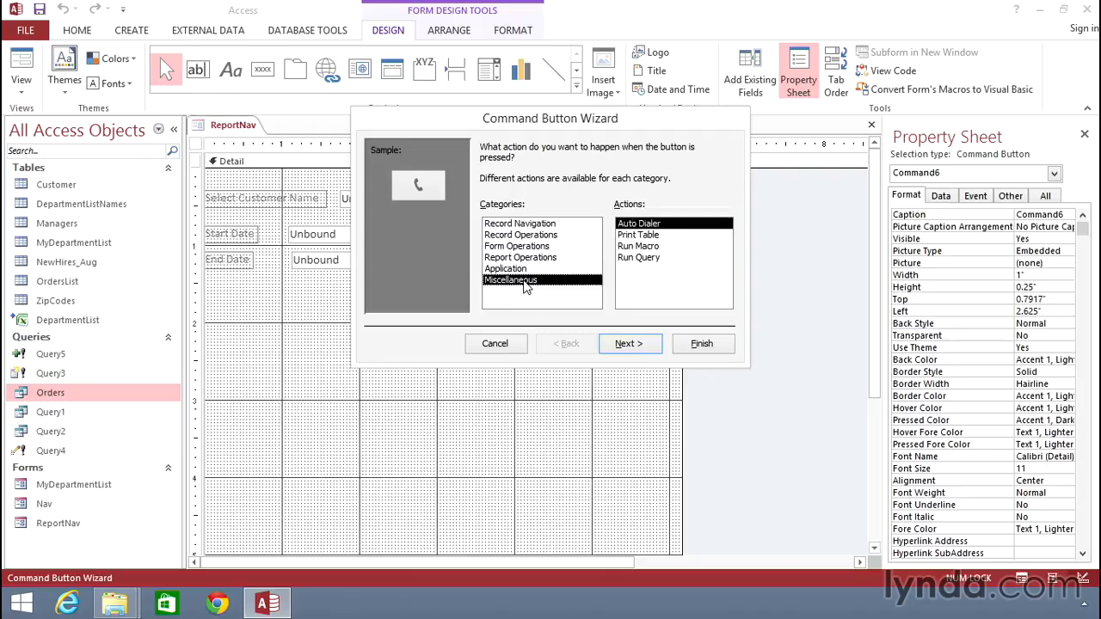
pyautogui.click(640, 263)
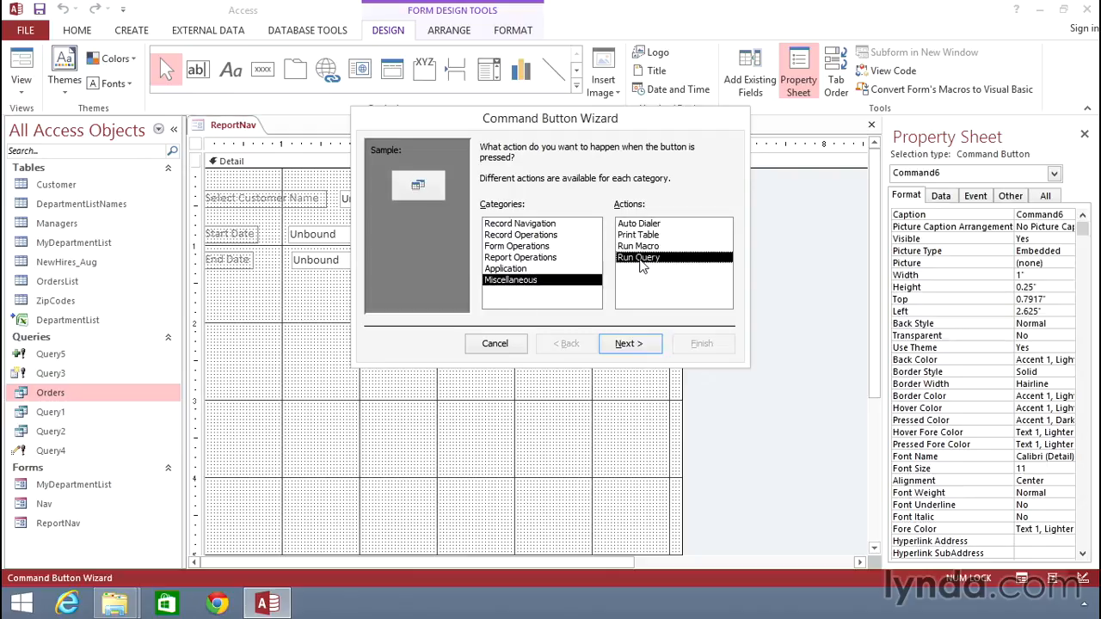
pyautogui.click(627, 346)
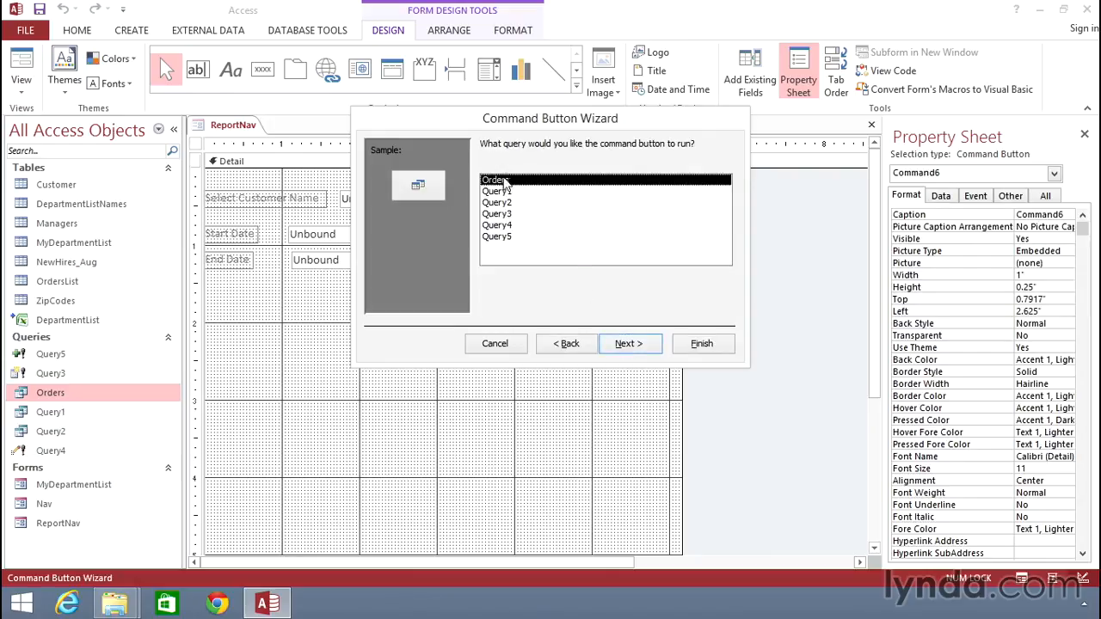
pyautogui.click(629, 345)
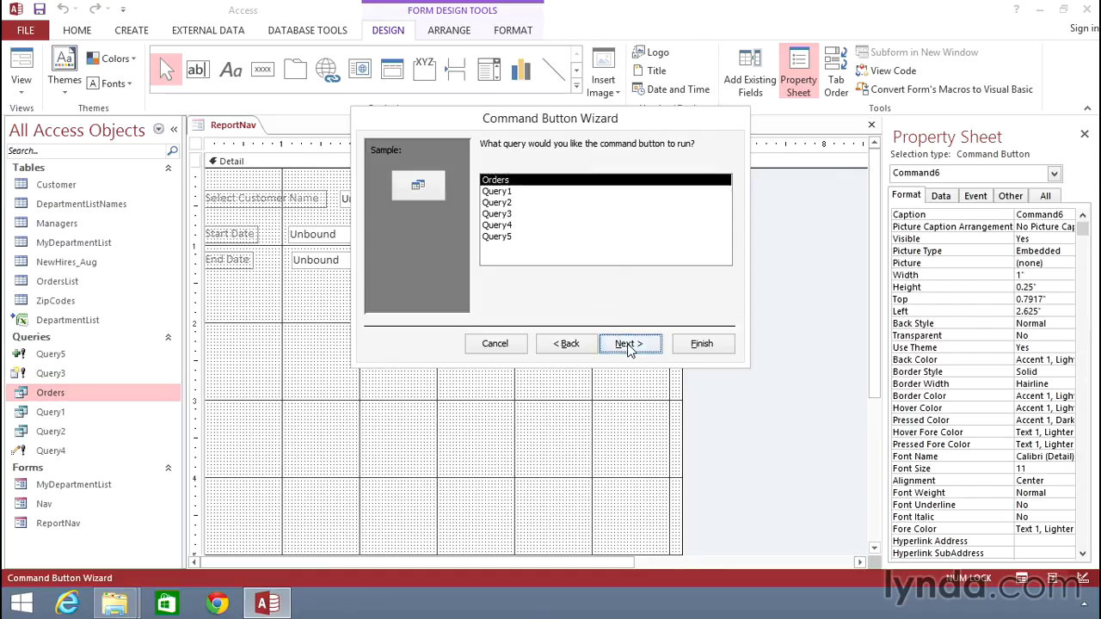
# Label the command button with the text View Orders instead of a picture.
pyautogui.click(487, 214)
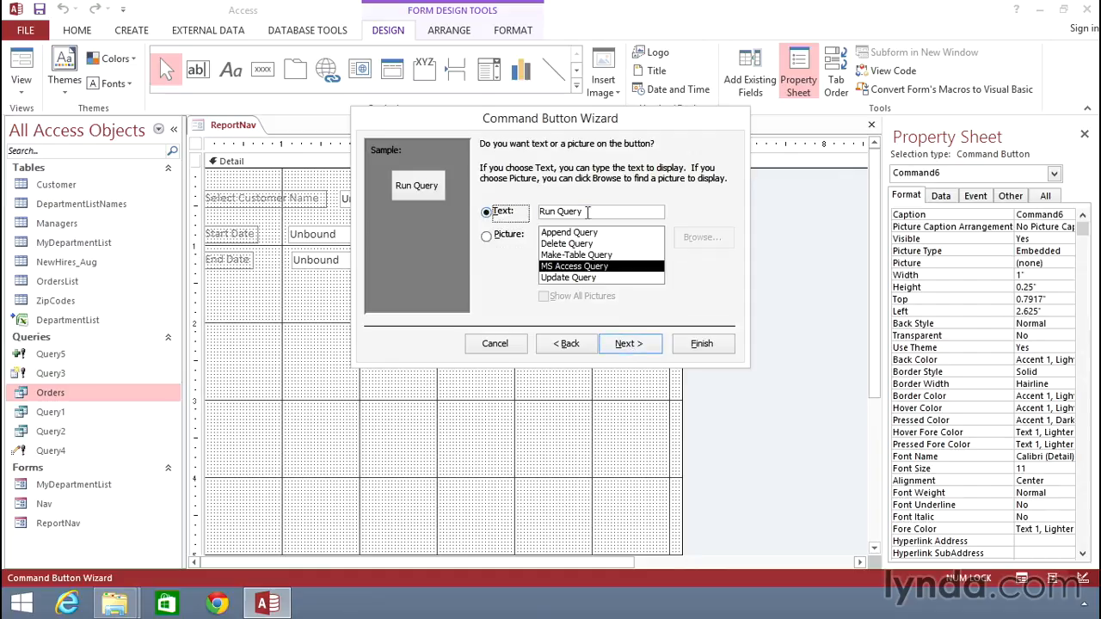
pyautogui.write('View ')
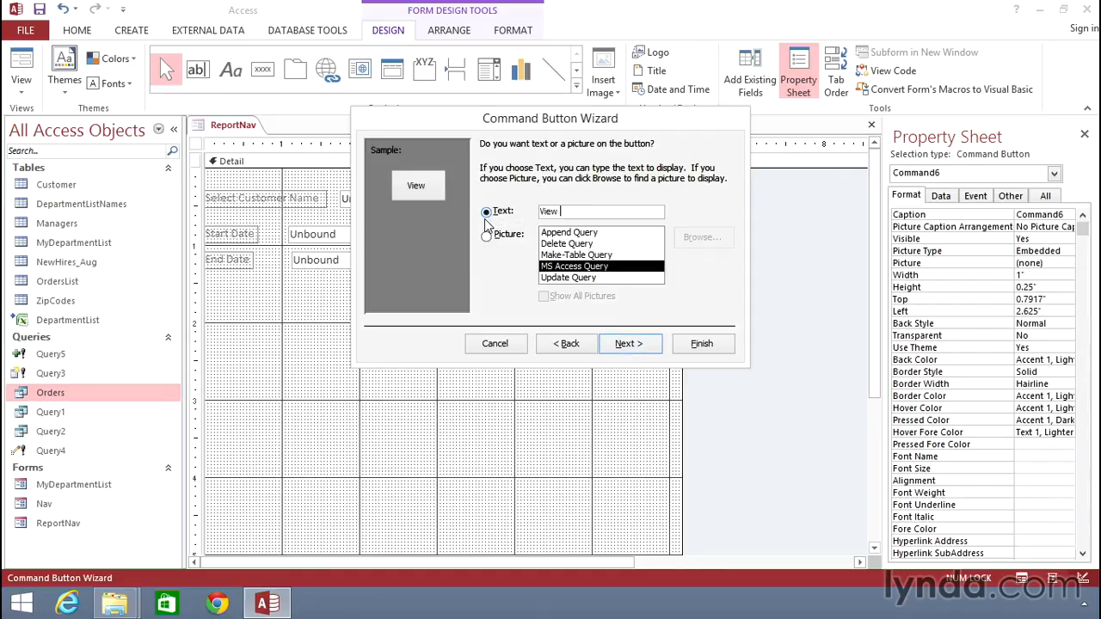
pyautogui.write('Orders')
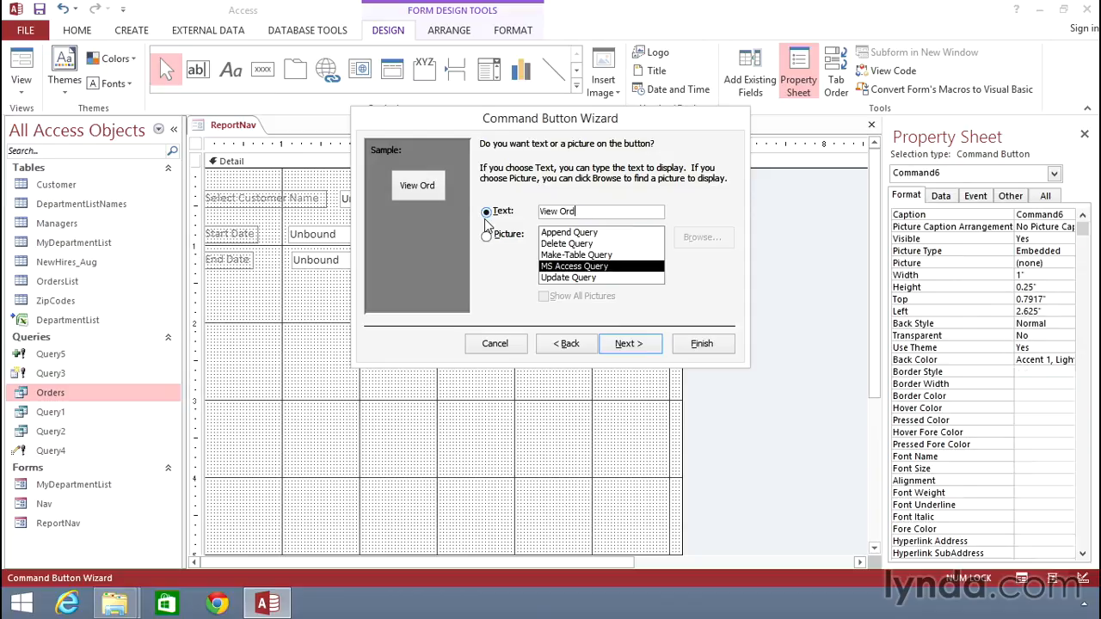
pyautogui.click(640, 346)
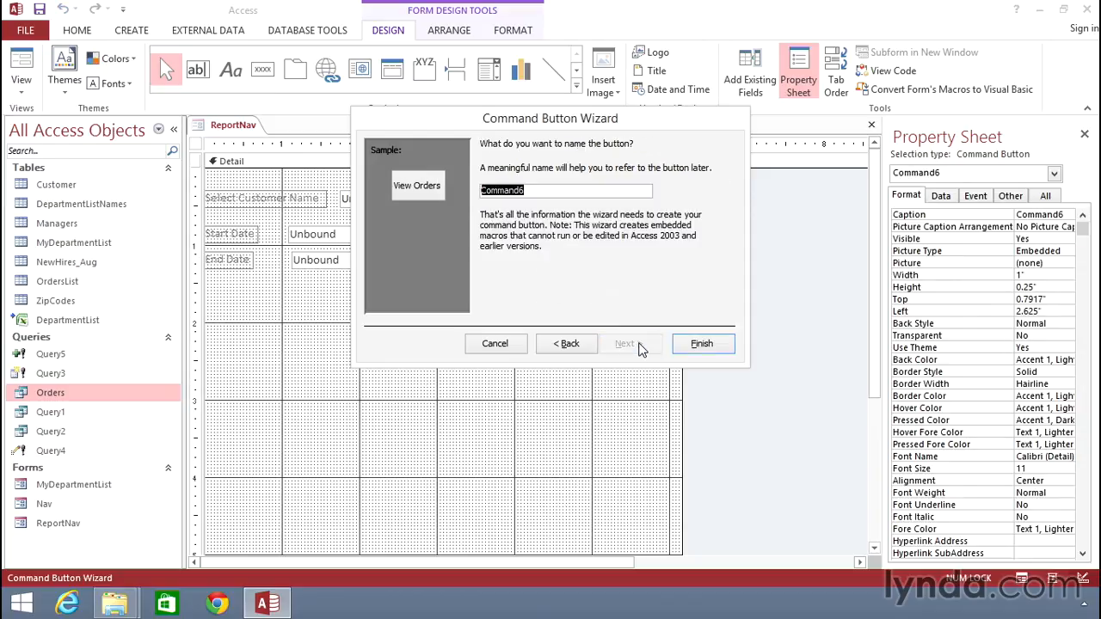
# Name the command button cmdbtnViewOrders and finish creating it.
pyautogui.write('cmdbtnViewOrders')
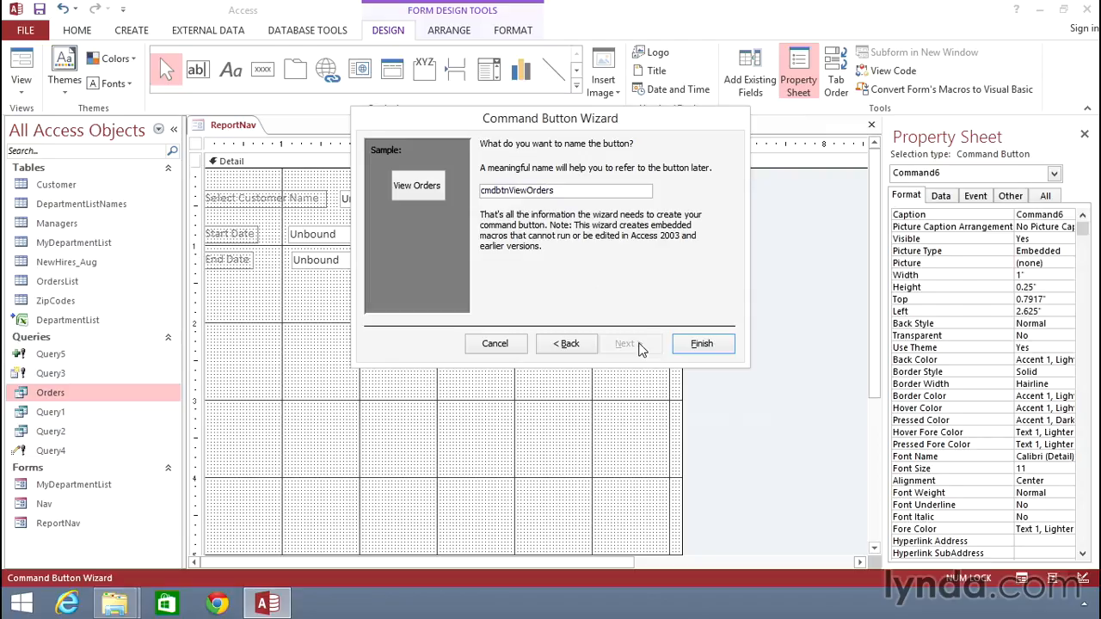
pyautogui.click(700, 345)
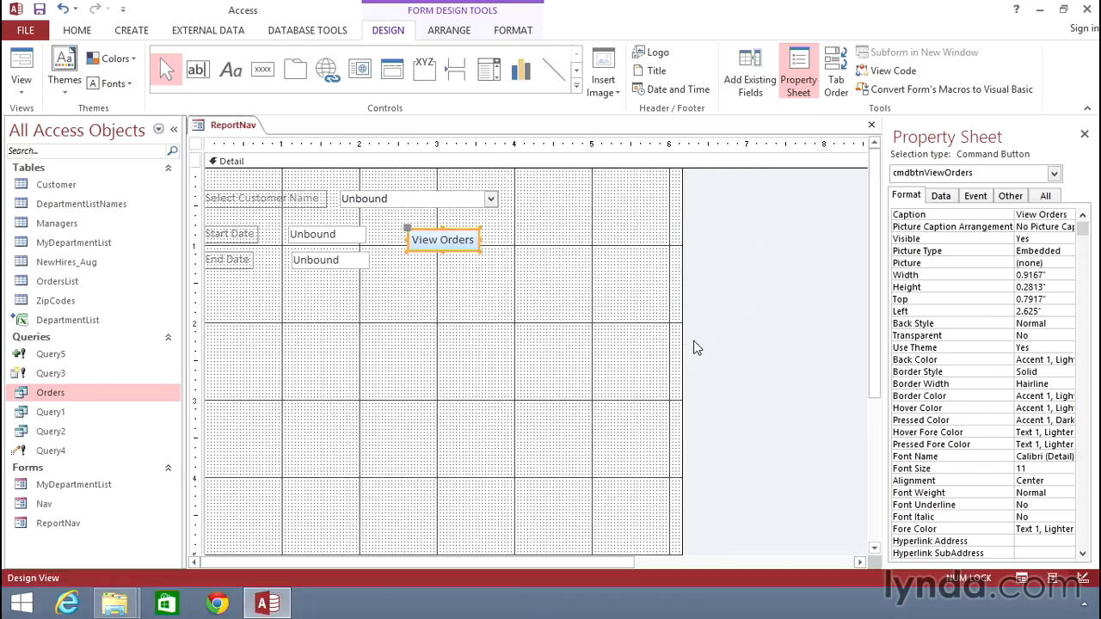
# Switch ReportNav to Form View and select Depot on Wheels, LLC as the customer.
pyautogui.rightClick(228, 127)
pyautogui.rightClick(230, 129)
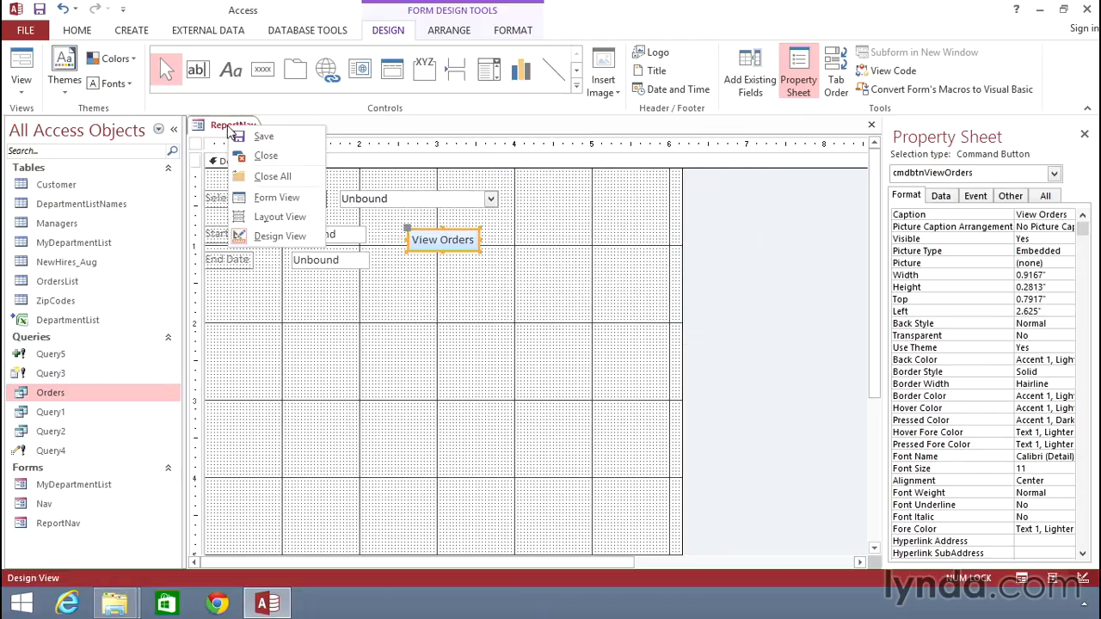
pyautogui.click(273, 197)
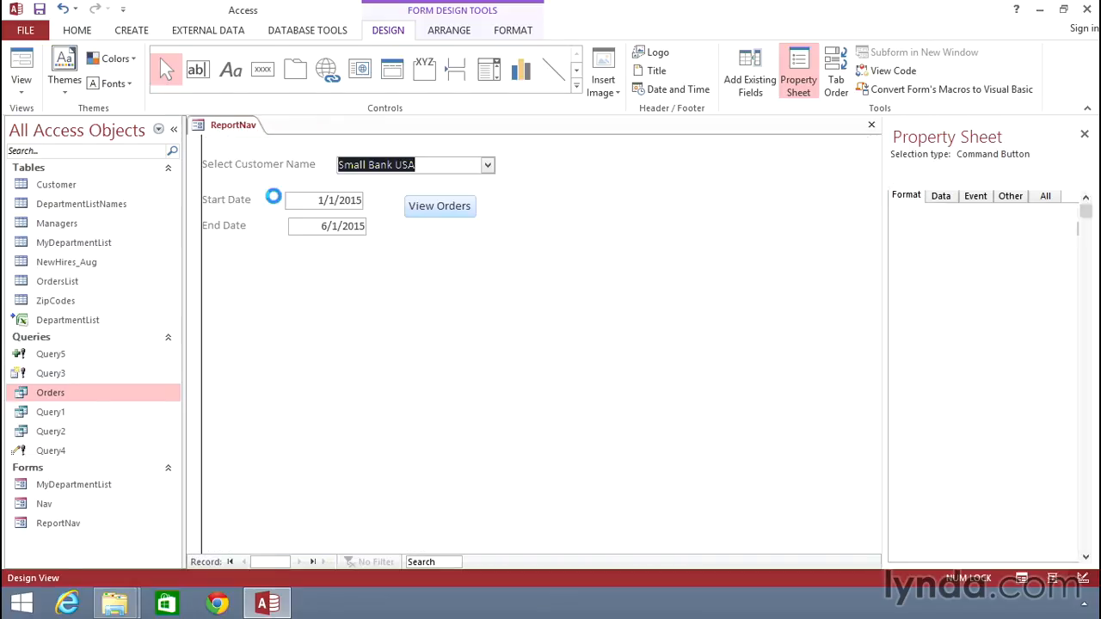
pyautogui.click(487, 166)
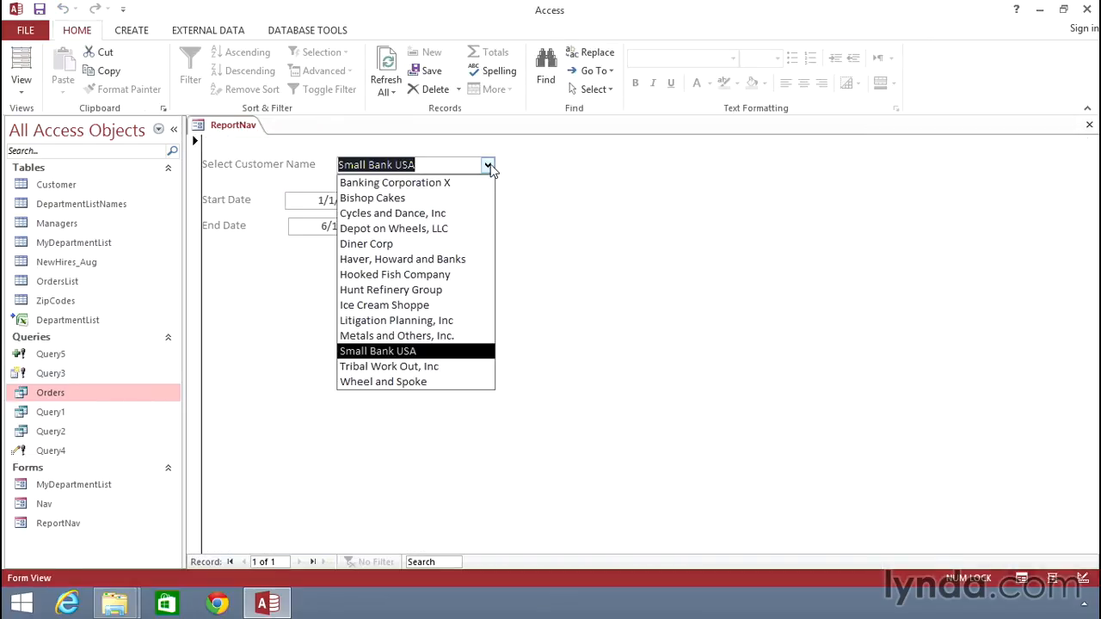
pyautogui.click(393, 228)
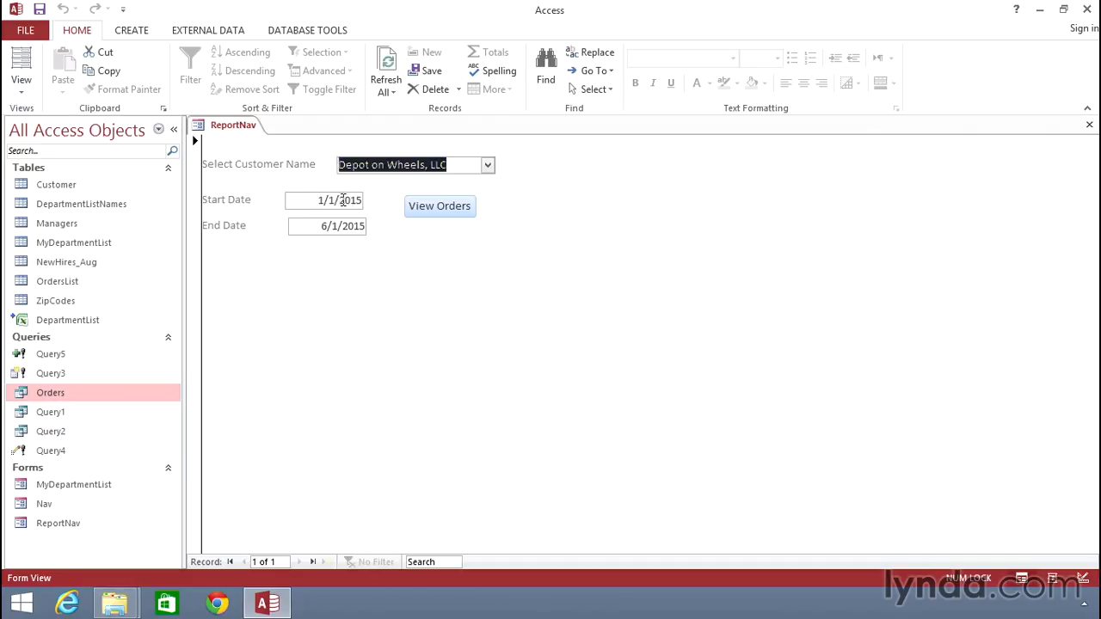
# Set the start date to 1/1/2014 and run the Orders query from the form's View Orders button.
pyautogui.moveTo(340, 200); pyautogui.dragTo(357, 199)
pyautogui.write('2014')
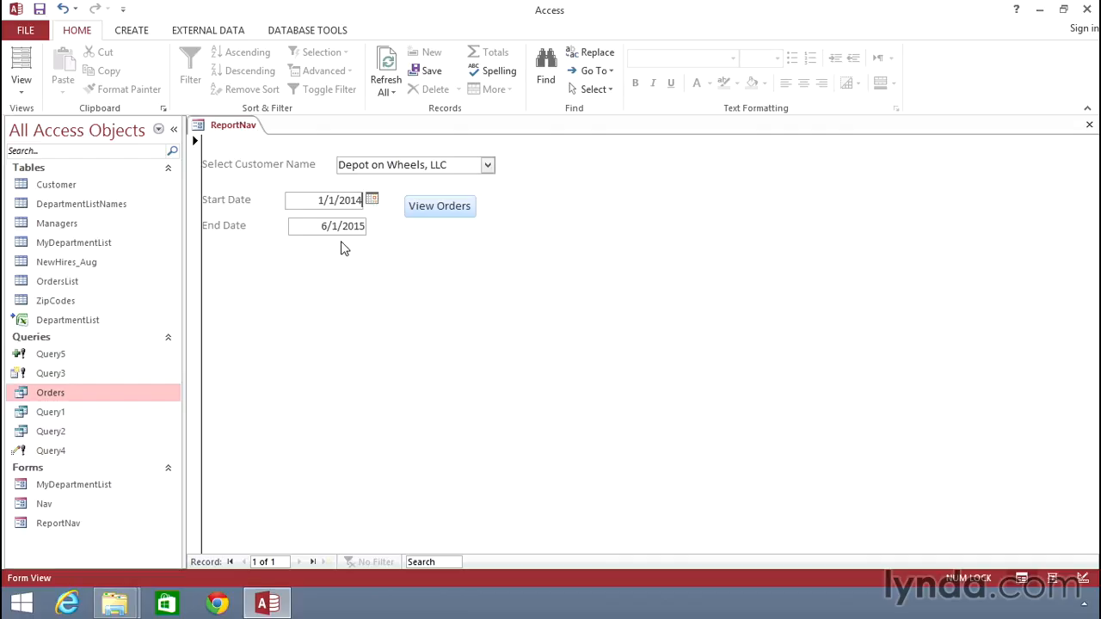
pyautogui.click(447, 208)
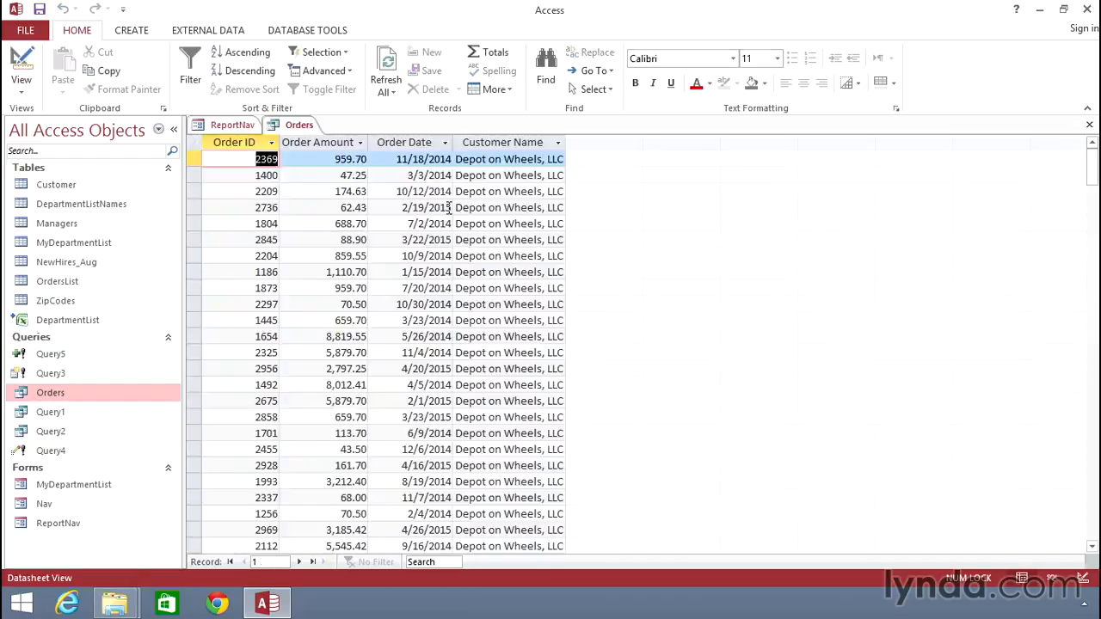